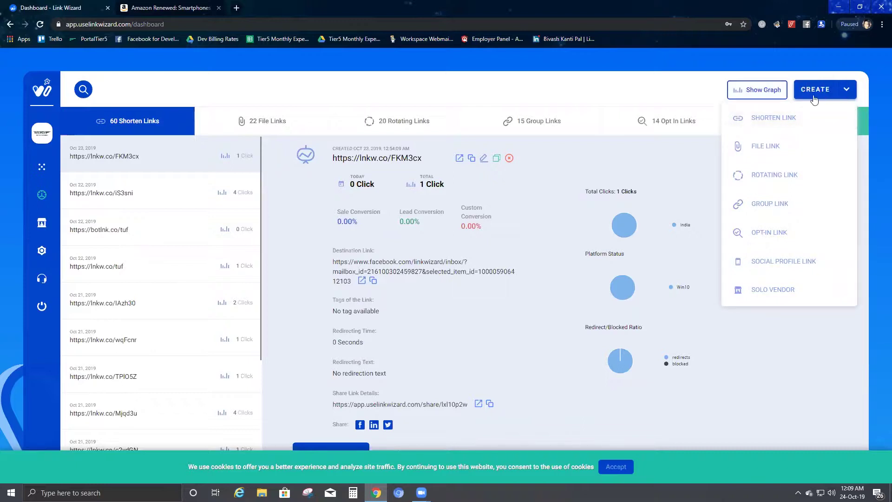
# Start a new short link by choosing SHORTEN LINK from the CREATE menu.
pyautogui.click(770, 119)
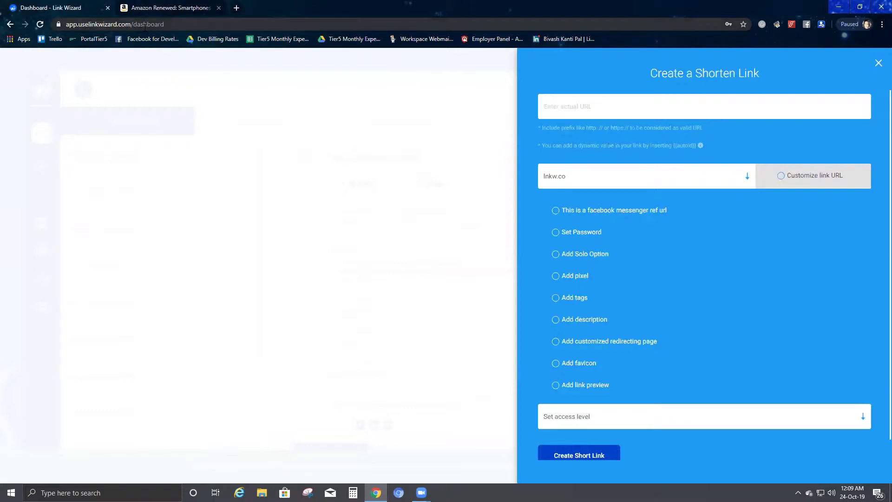
# Copy the Amazon Renewed Smartphones page address and return to the Link Wizard form.
pyautogui.click(161, 10)
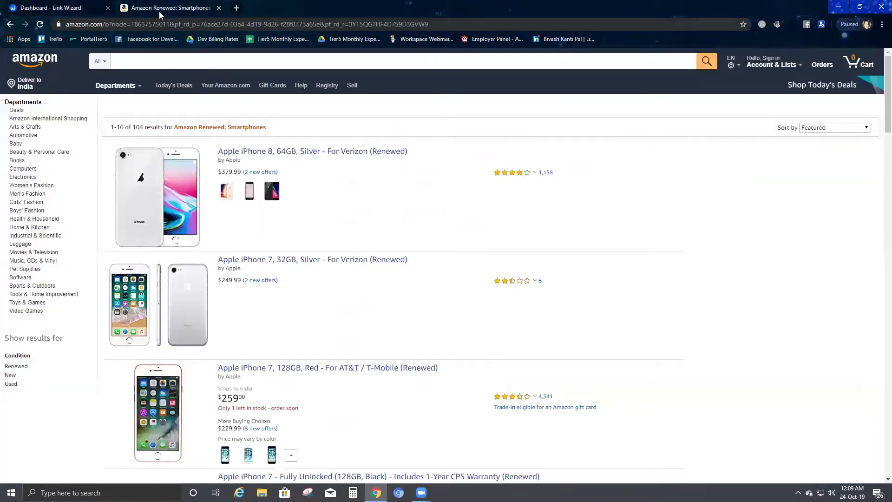
pyautogui.click(208, 25)
pyautogui.hotkey('ctrl', 'c')
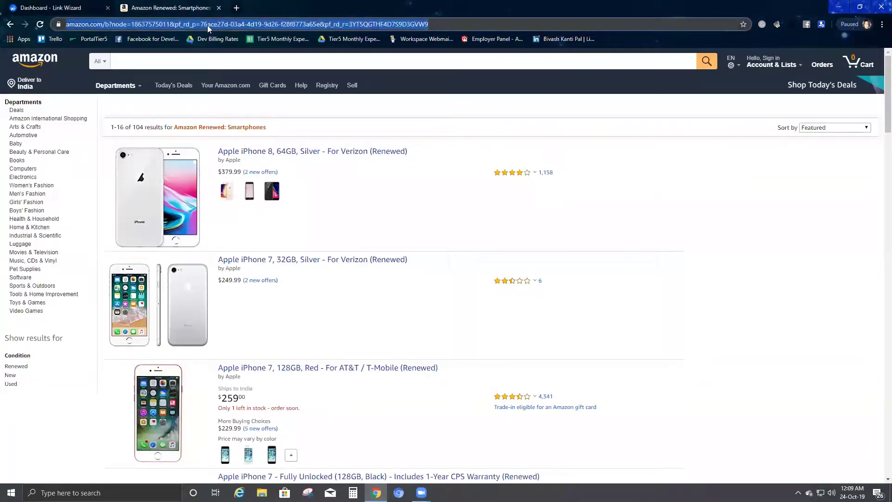
pyautogui.click(76, 9)
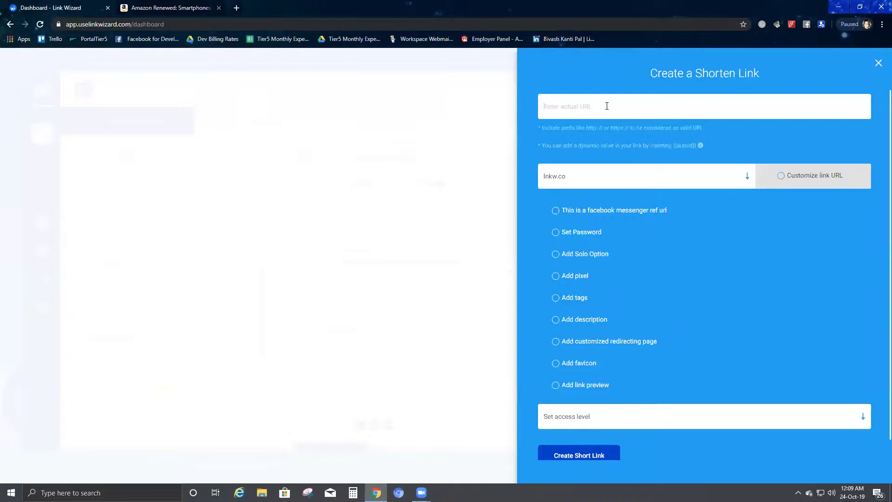
# Paste the Amazon Renewed URL as the destination, keep lnkw.co, and enable link customization.
pyautogui.hotkey('ctrl', 'v')
pyautogui.press('Home')
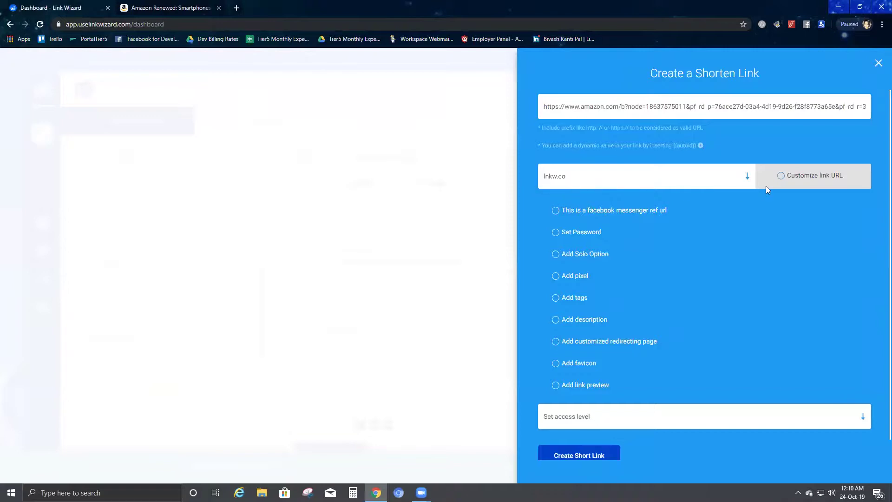
pyautogui.click(749, 178)
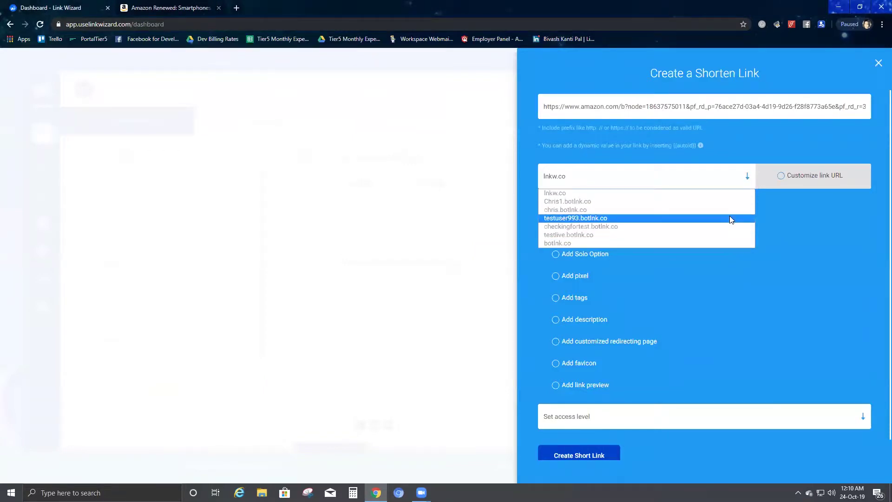
pyautogui.click(818, 240)
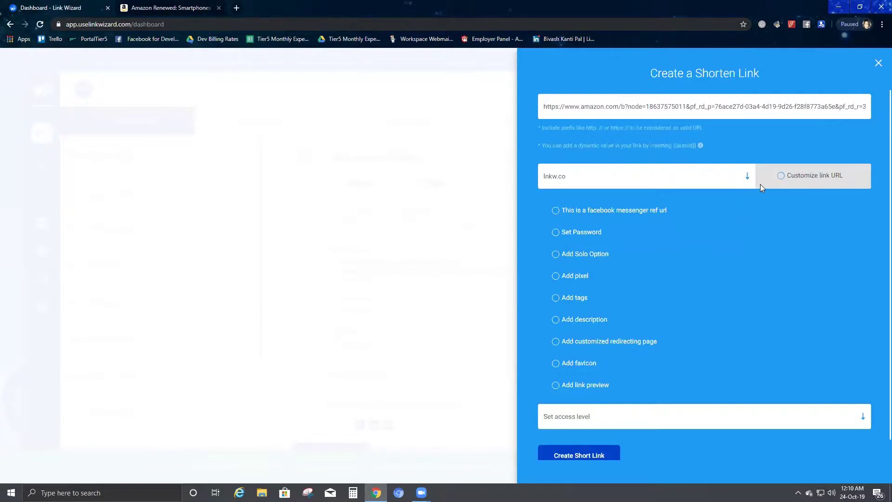
pyautogui.click(781, 177)
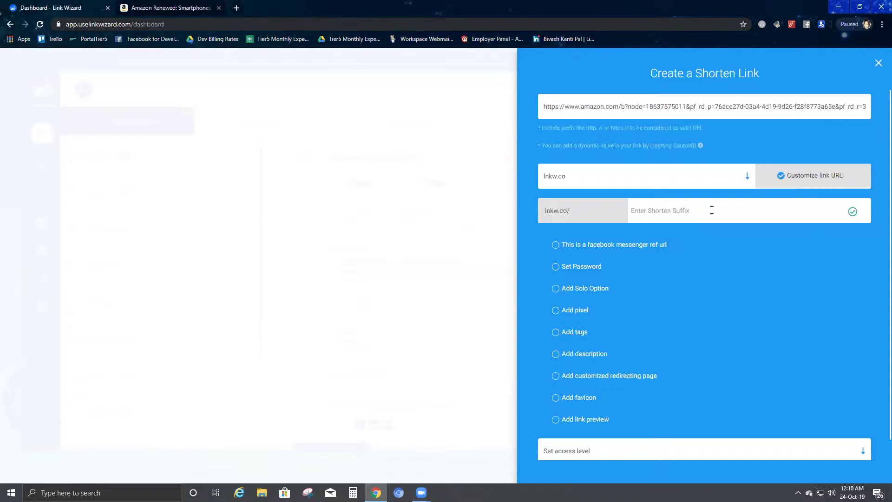
# Switch Customize link URL and the Facebook Messenger ref URL option back off.
pyautogui.click(780, 177)
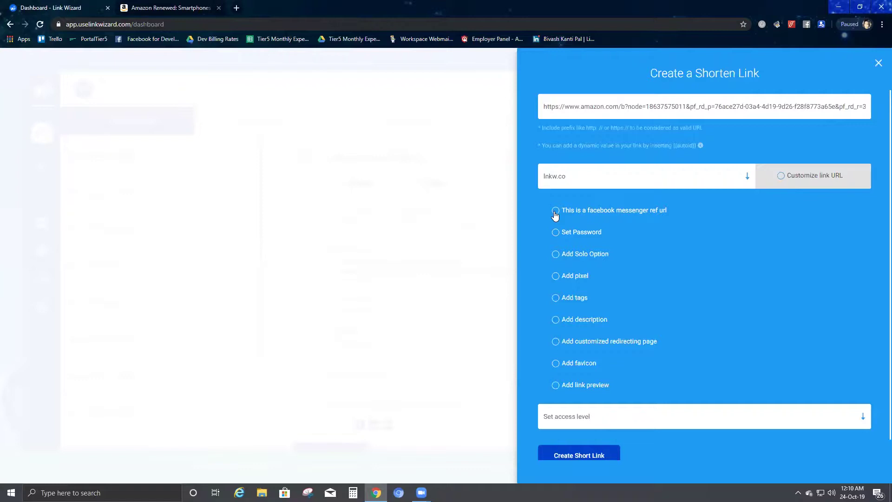
pyautogui.click(555, 213)
pyautogui.click(555, 213)
pyautogui.moveTo(646, 104); pyautogui.dragTo(691, 110)
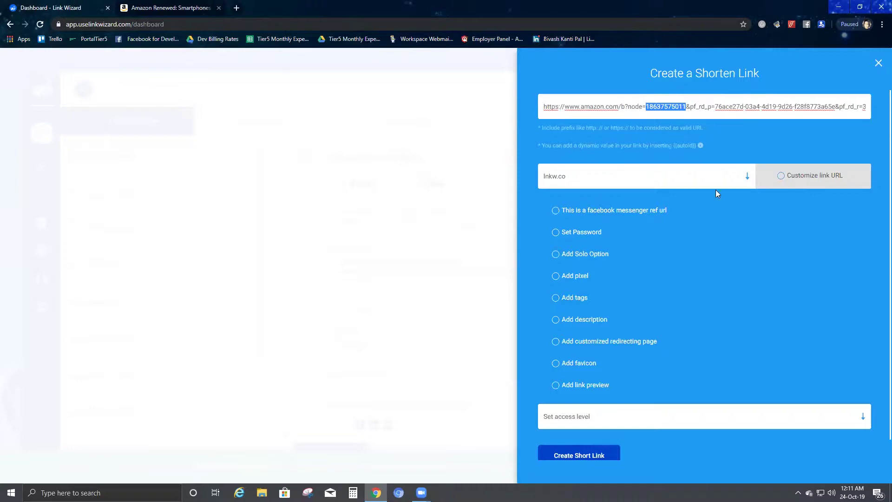
pyautogui.click(721, 265)
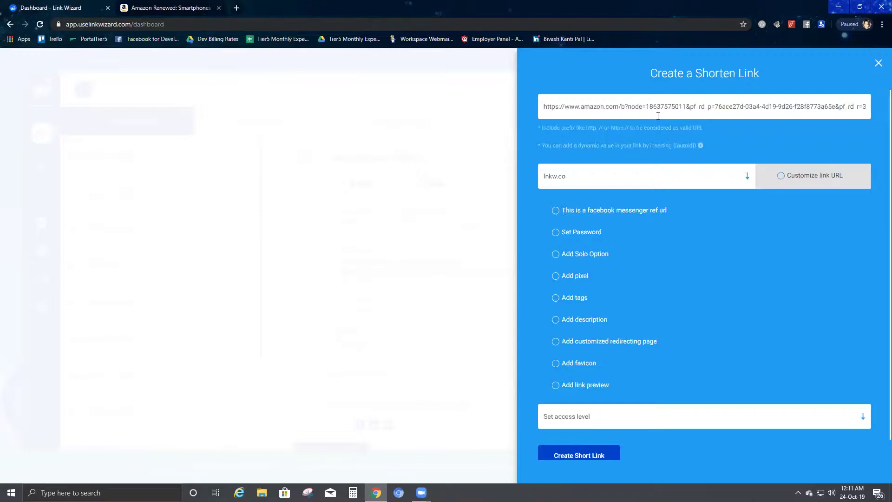
# Enable Set Password, enter a six-character password, and reveal it to check.
pyautogui.click(557, 234)
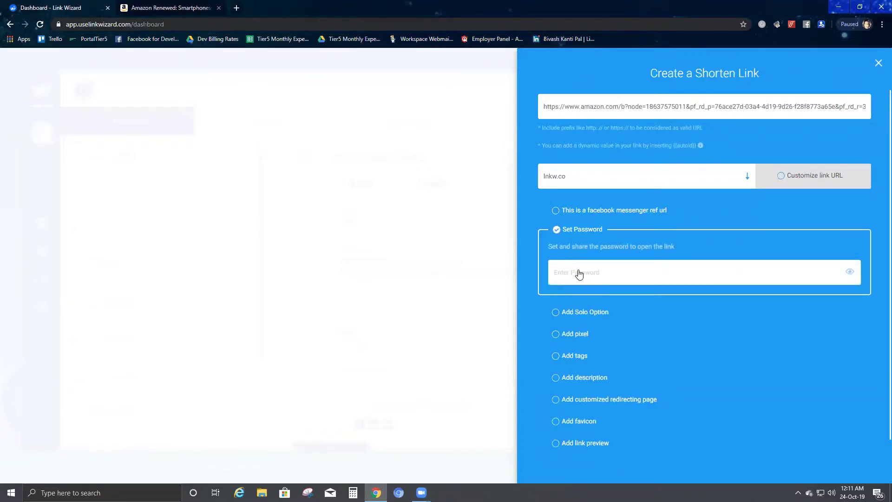
pyautogui.click(579, 274)
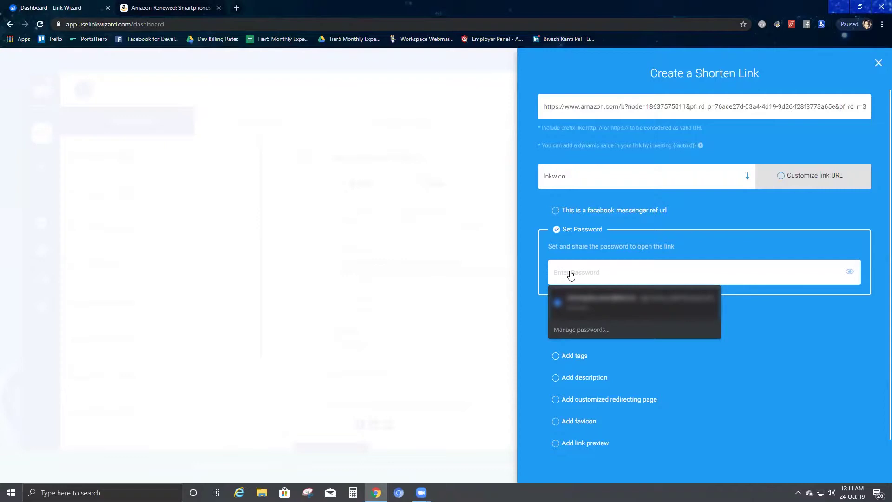
pyautogui.write('*****')
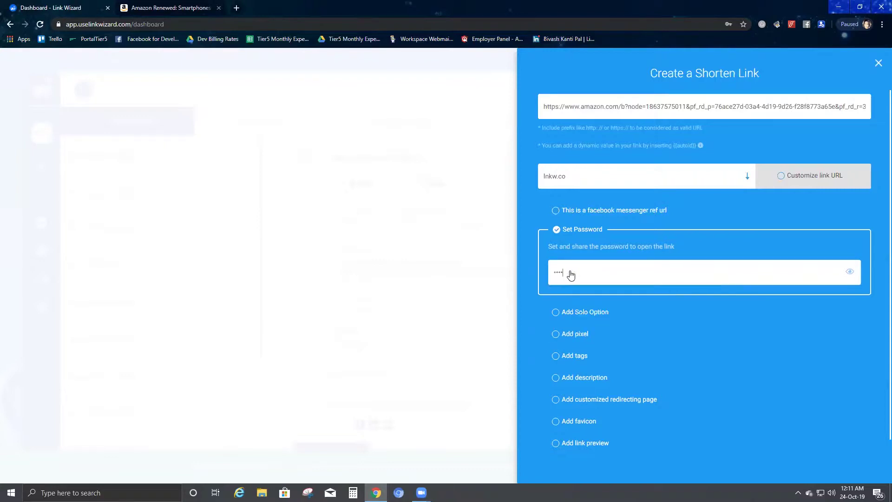
pyautogui.press('BackSpace')
pyautogui.press('BackSpace')
pyautogui.press('BackSpace')
pyautogui.press('BackSpace')
pyautogui.press('BackSpace')
pyautogui.write('******')
pyautogui.click(850, 273)
# Hide the password, leave Solo and pixel options off, and enable Add tags.
pyautogui.click(850, 273)
pyautogui.scroll(-2, 720, 345)
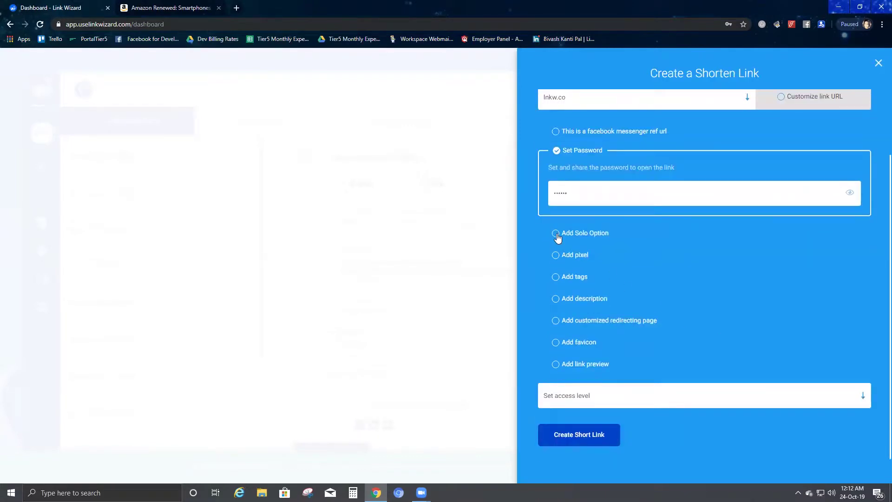
pyautogui.click(556, 234)
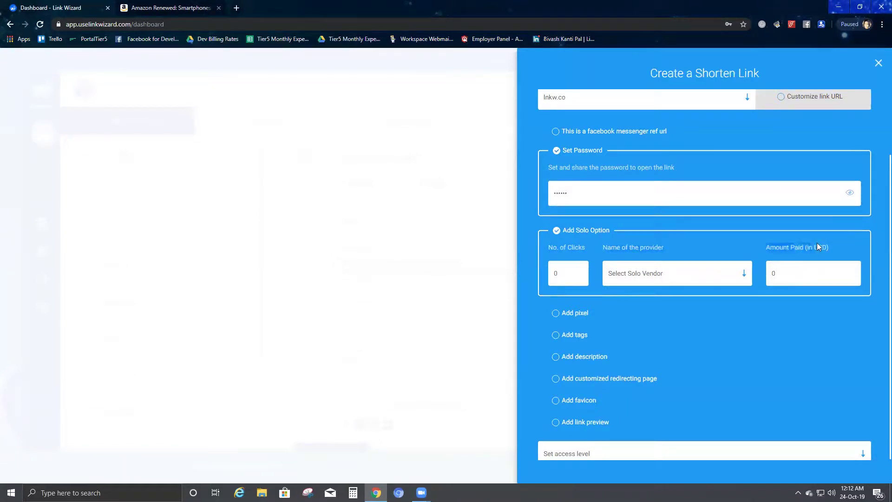
pyautogui.click(557, 232)
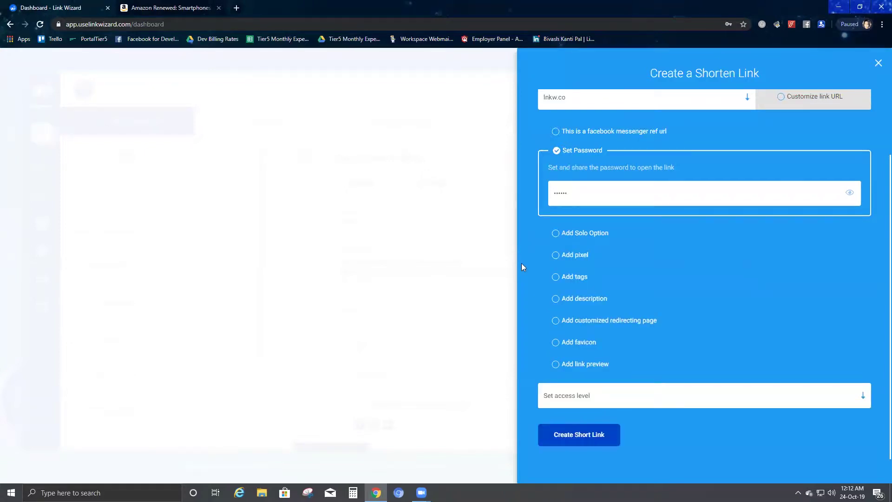
pyautogui.click(557, 255)
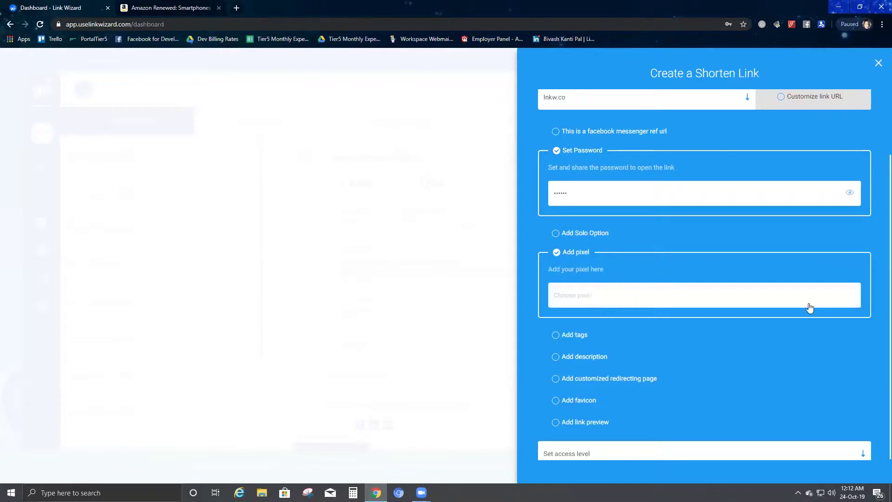
pyautogui.click(617, 302)
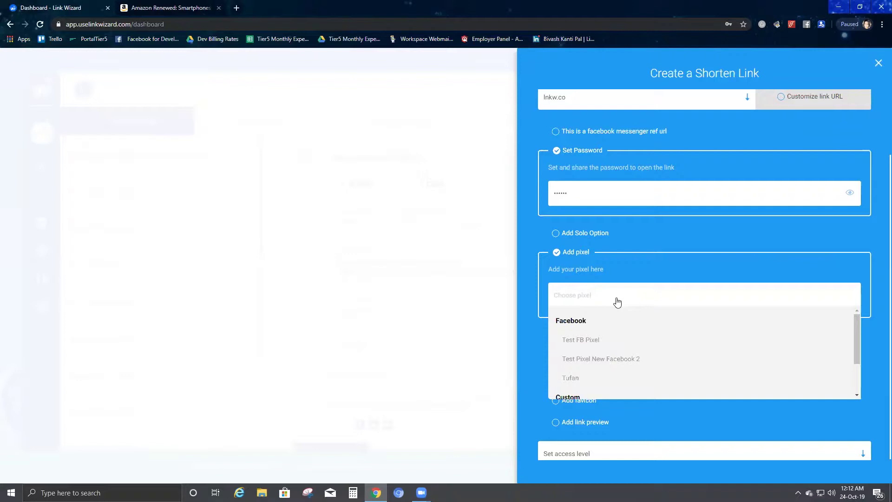
pyautogui.click(556, 253)
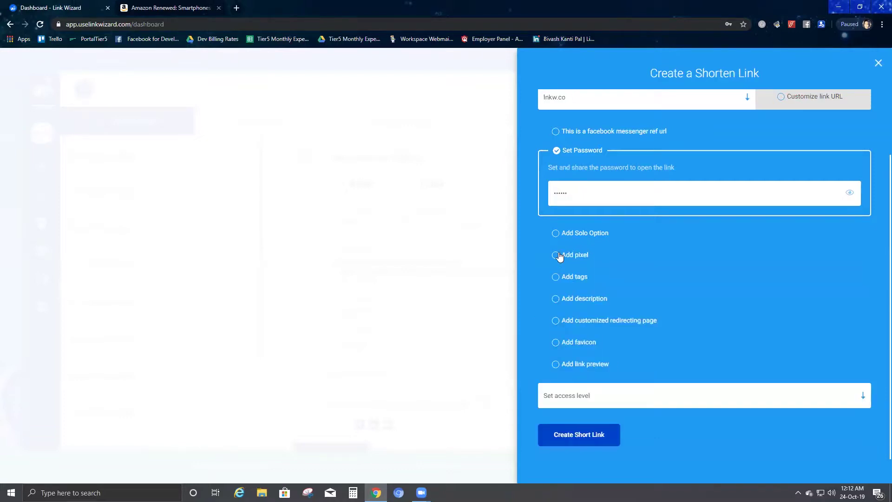
pyautogui.click(555, 277)
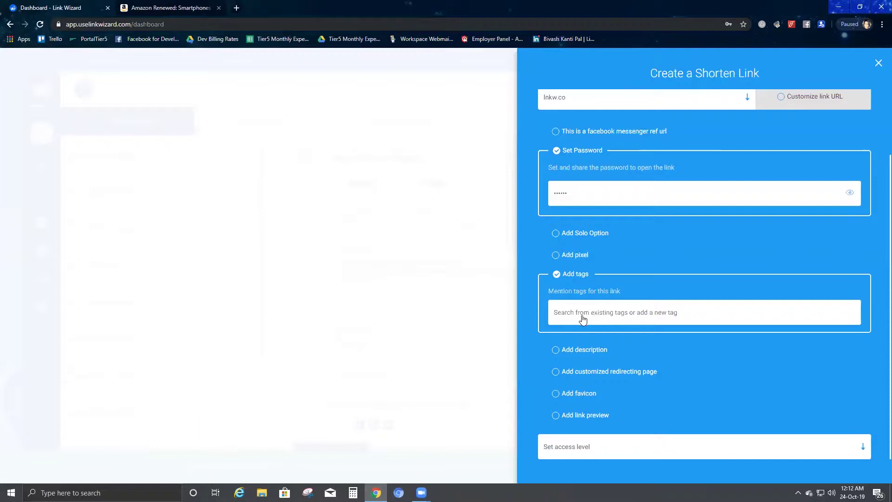
# Turn Add tags off and leave Add description disabled after trying it.
pyautogui.click(556, 275)
pyautogui.click(556, 299)
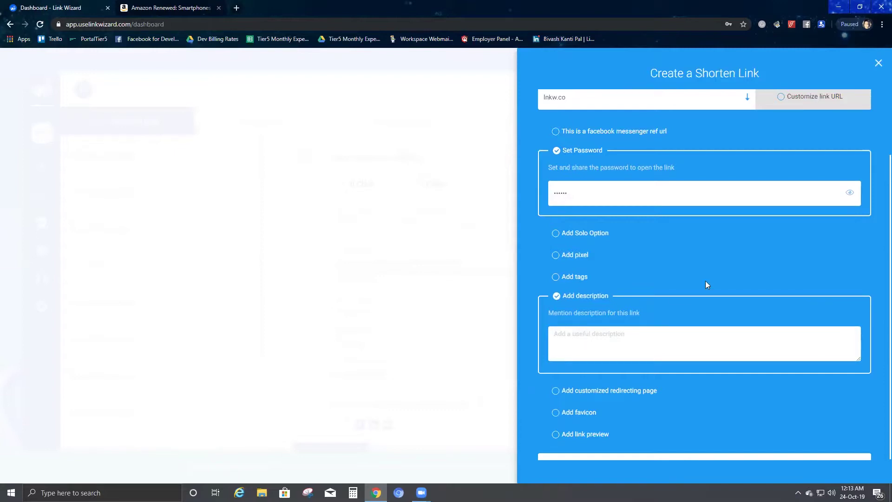
pyautogui.scroll(2, 706, 281)
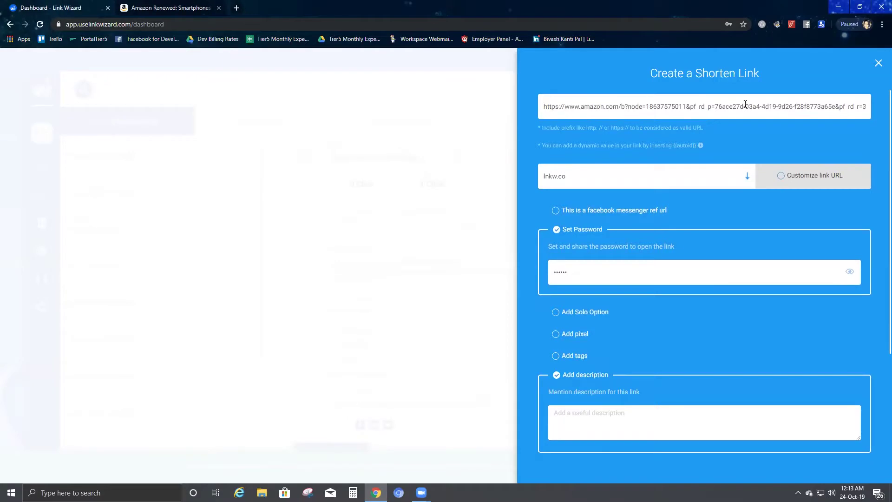
pyautogui.moveTo(641, 106); pyautogui.dragTo(427, 116)
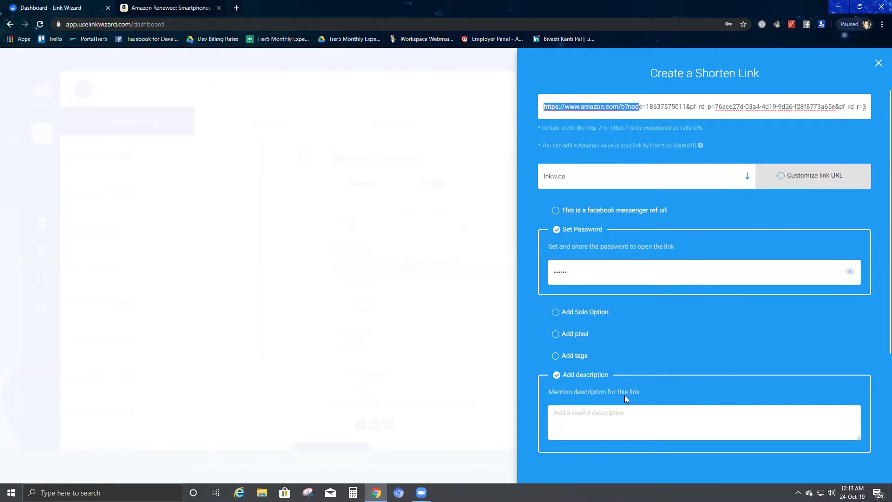
pyautogui.scroll(-1, 625, 395)
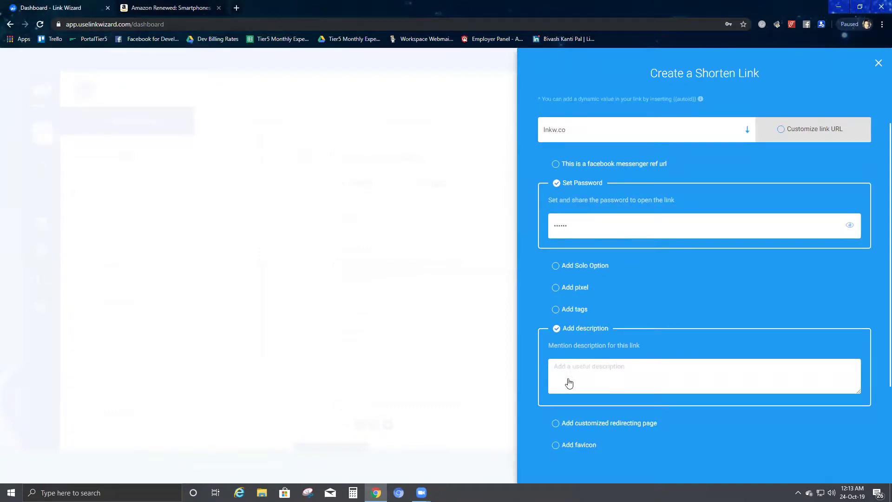
pyautogui.click(554, 330)
pyautogui.scroll(-1, 622, 344)
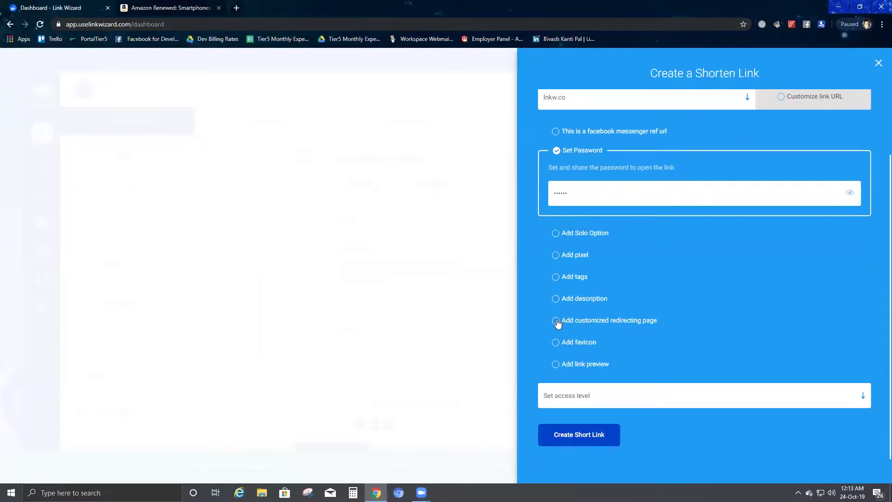
# Enable a customized redirecting page with a 5-second countdown.
pyautogui.click(556, 320)
pyautogui.scroll(-1, 731, 295)
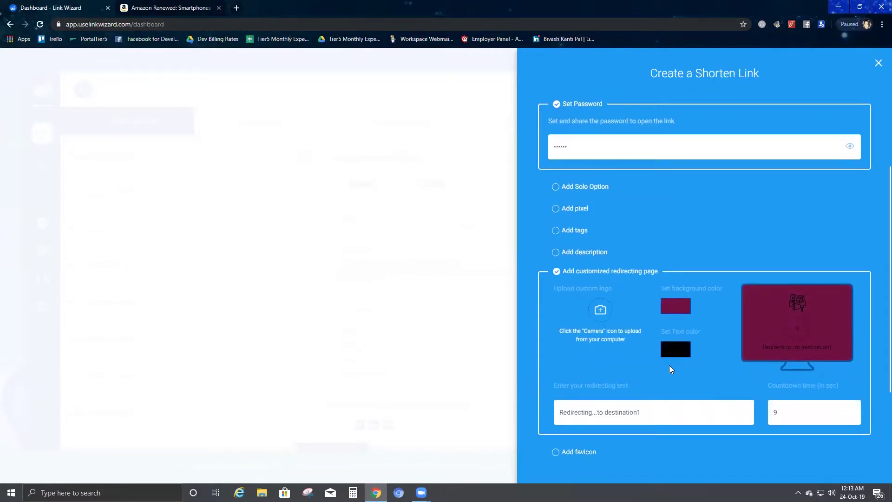
pyautogui.scroll(-2, 725, 380)
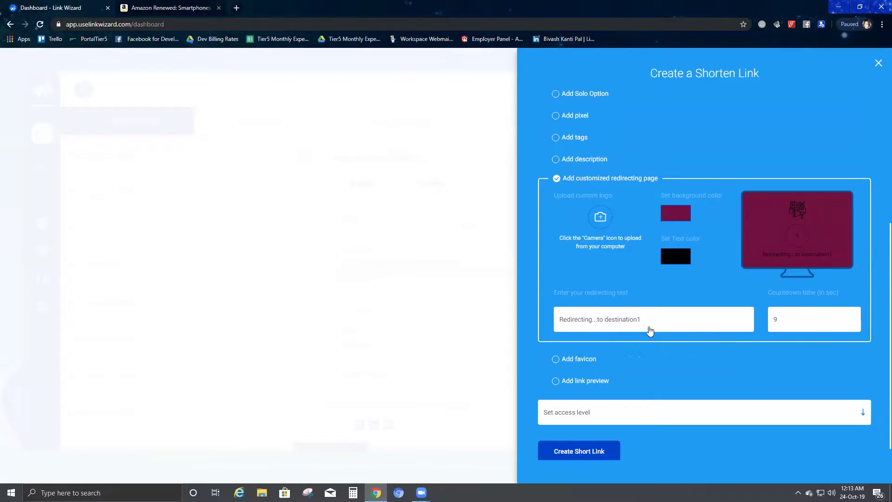
pyautogui.doubleClick(799, 324)
pyautogui.write('5')
# Set the redirect page background colour to bright red.
pyautogui.click(684, 213)
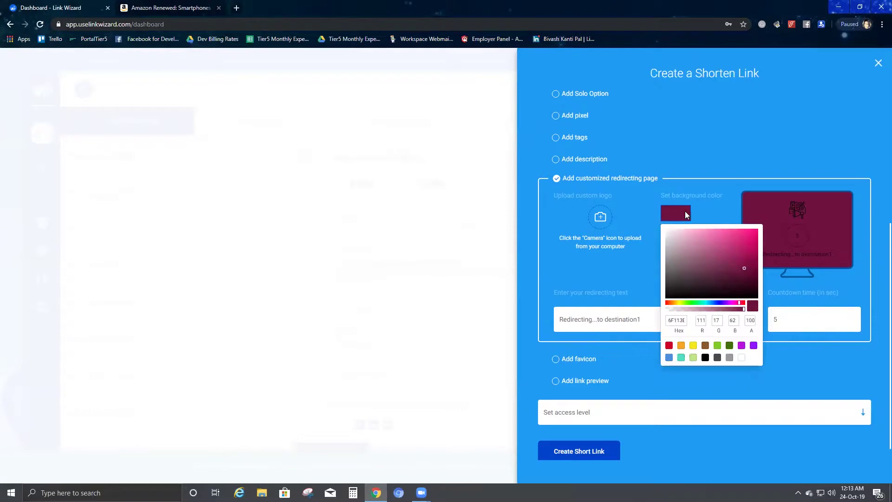
pyautogui.click(668, 303)
pyautogui.click(674, 303)
pyautogui.click(670, 303)
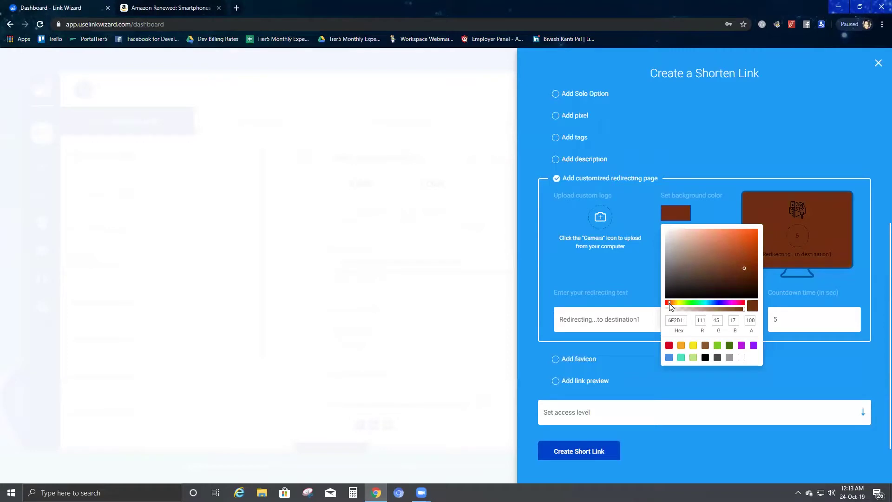
pyautogui.click(667, 303)
pyautogui.click(672, 303)
pyautogui.moveTo(672, 303); pyautogui.dragTo(786, 313)
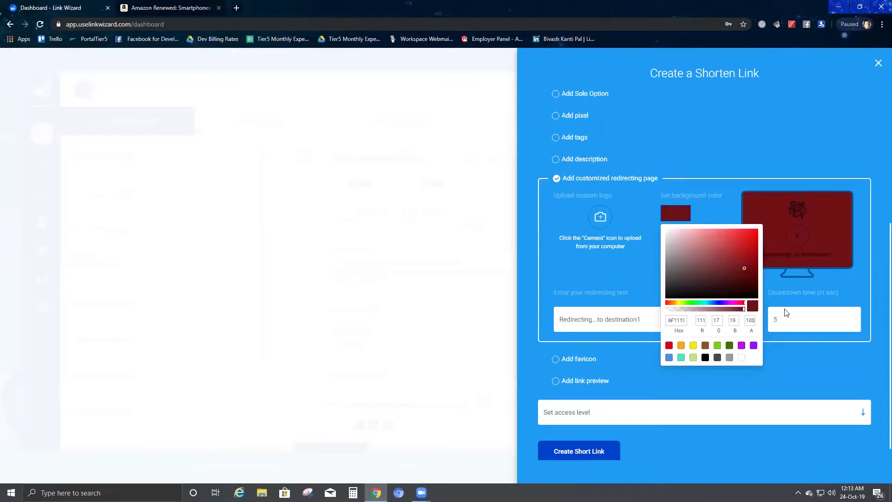
pyautogui.click(742, 304)
pyautogui.click(745, 303)
pyautogui.click(669, 345)
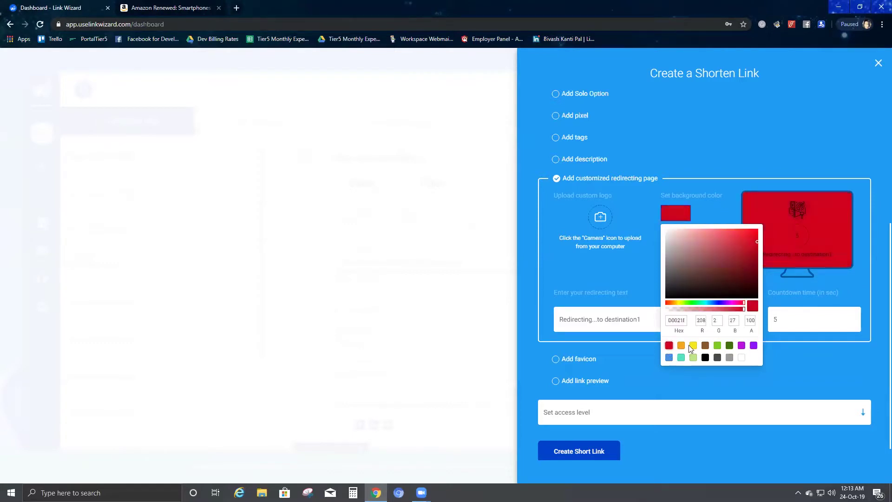
pyautogui.click(629, 269)
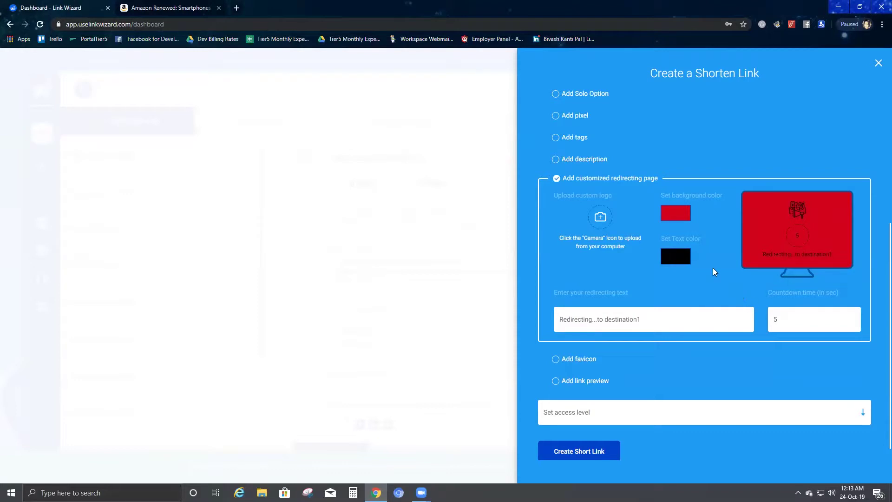
# Make the redirect page text white and start uploading a logo image.
pyautogui.click(673, 256)
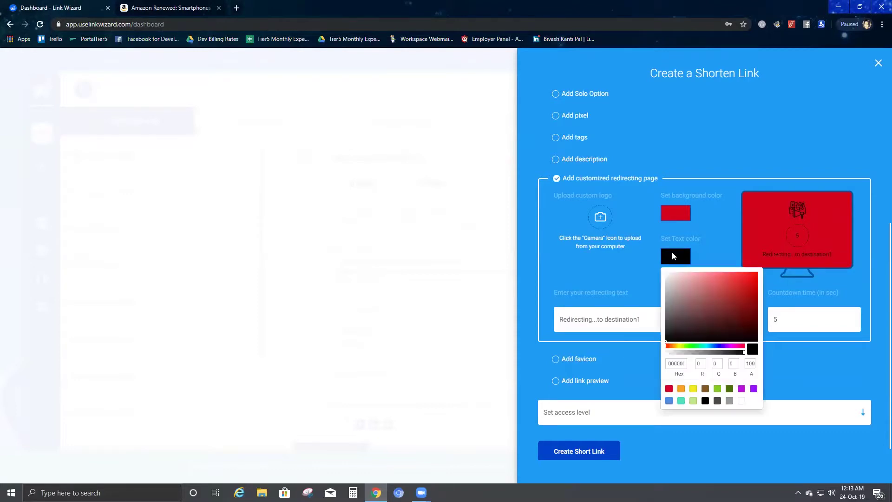
pyautogui.click(742, 402)
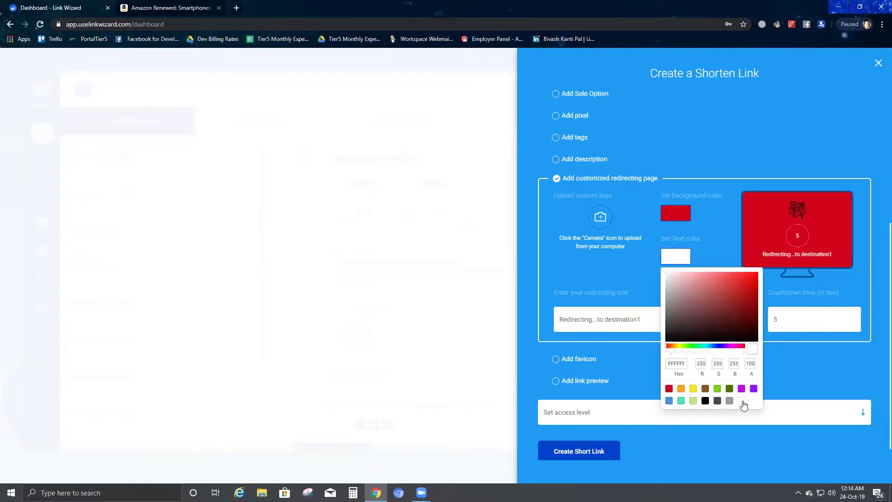
pyautogui.click(621, 270)
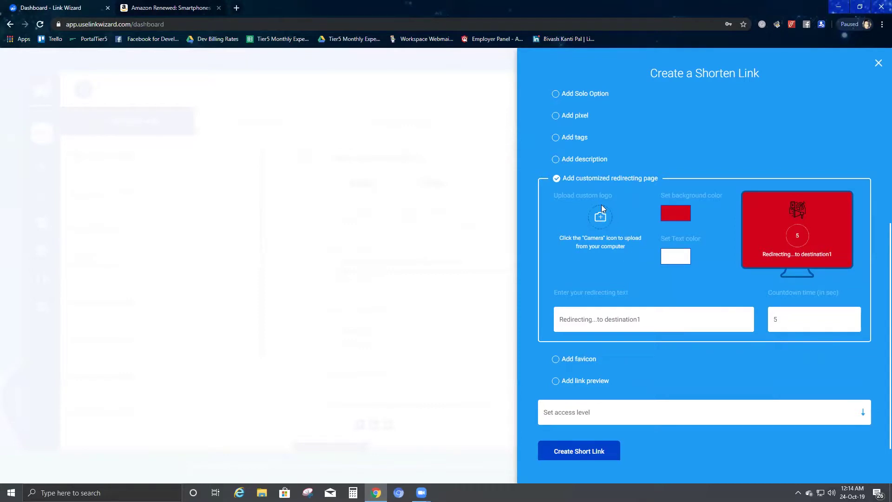
pyautogui.click(600, 217)
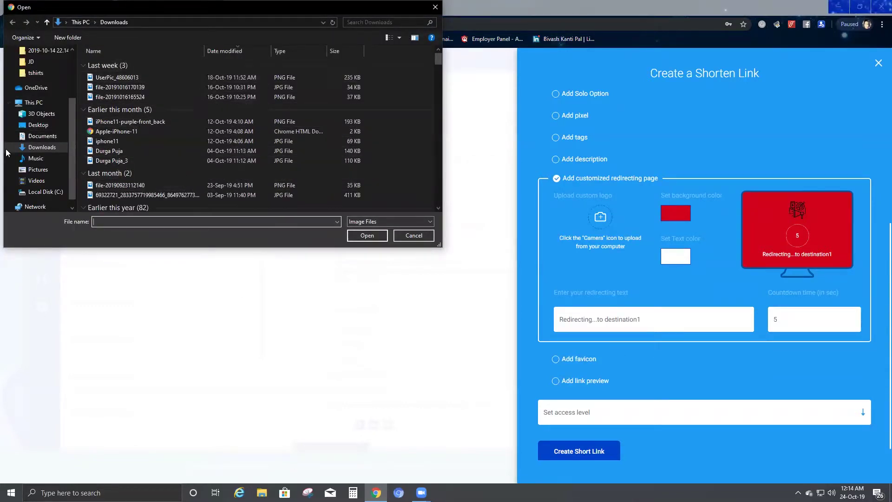
# Upload bamf-white.png from Desktop > tshirts as the redirect page logo.
pyautogui.click(35, 73)
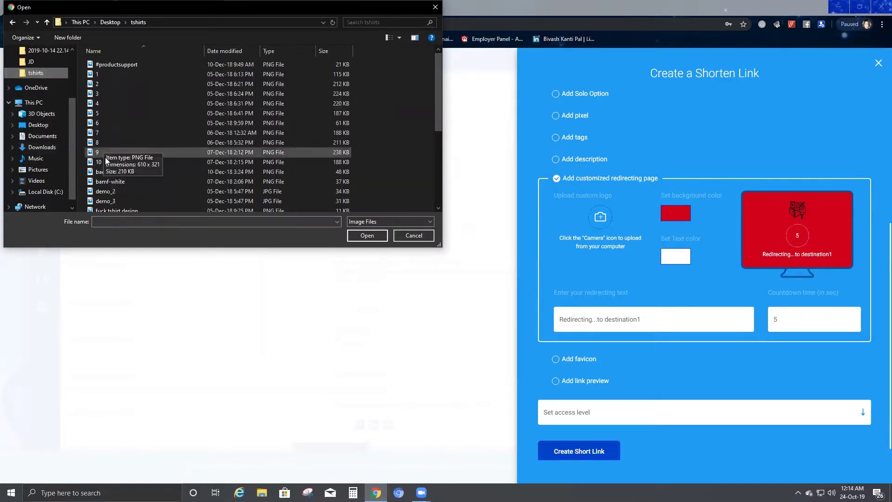
pyautogui.click(103, 185)
pyautogui.click(360, 235)
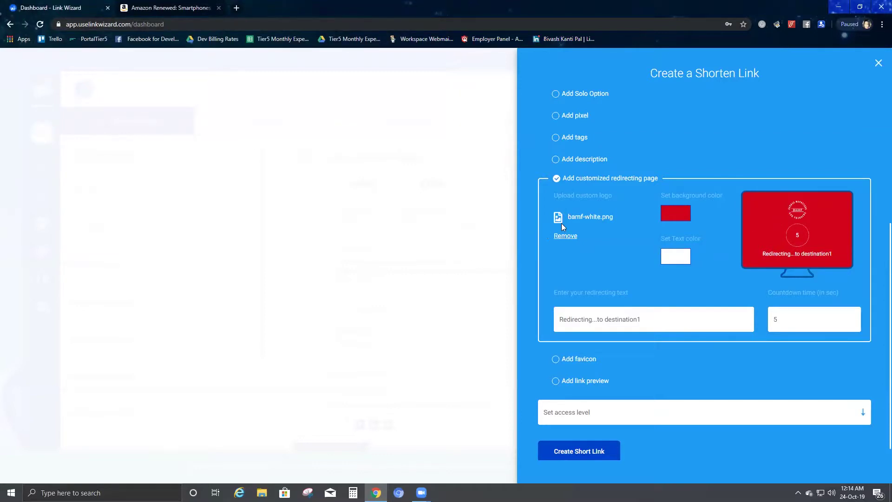
pyautogui.scroll(-1, 607, 257)
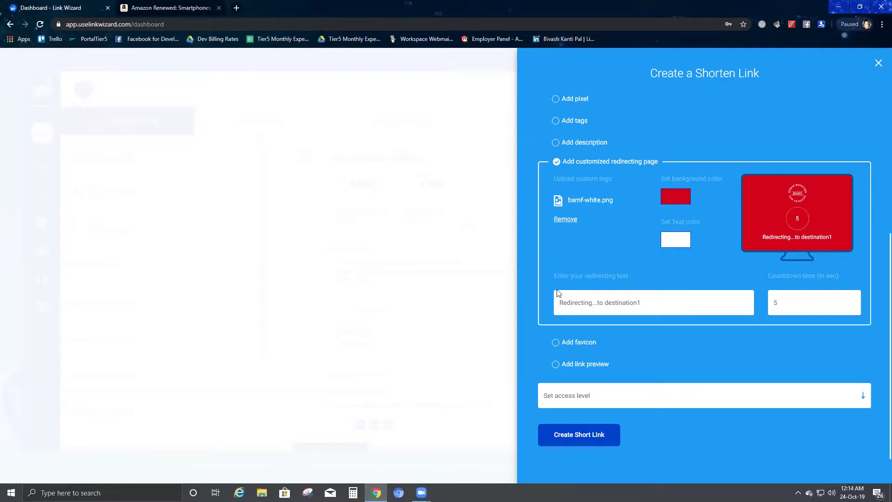
# Turn on Add favicon and upload 1.PNG from Desktop > tshirts as the favicon.
pyautogui.click(558, 344)
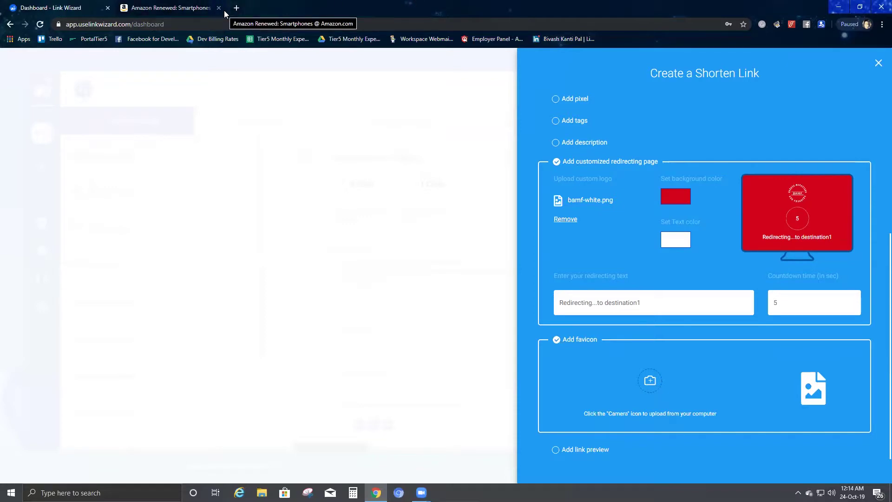
pyautogui.click(129, 7)
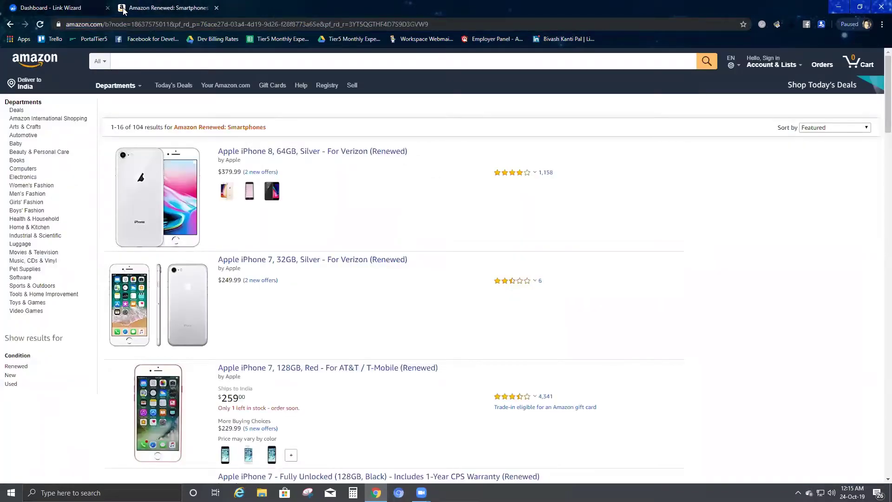
pyautogui.moveTo(124, 10); pyautogui.dragTo(127, 11)
pyautogui.click(51, 8)
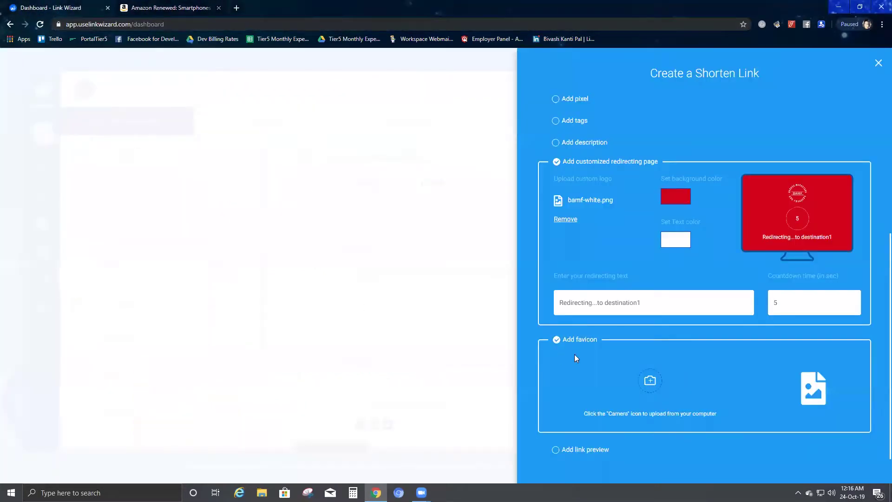
pyautogui.scroll(-2, 615, 347)
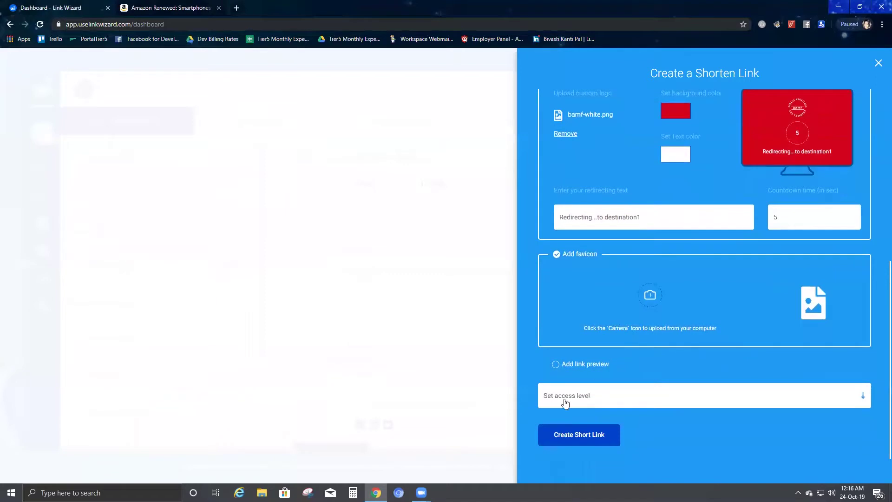
pyautogui.click(649, 298)
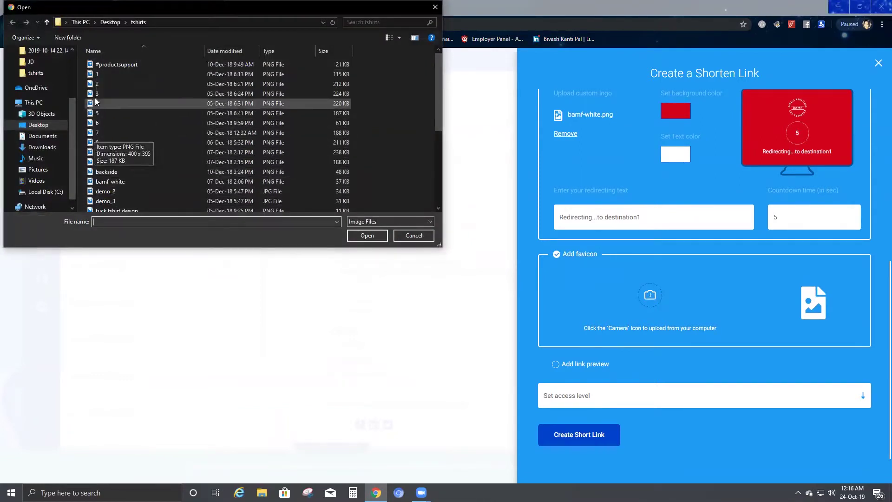
pyautogui.click(99, 74)
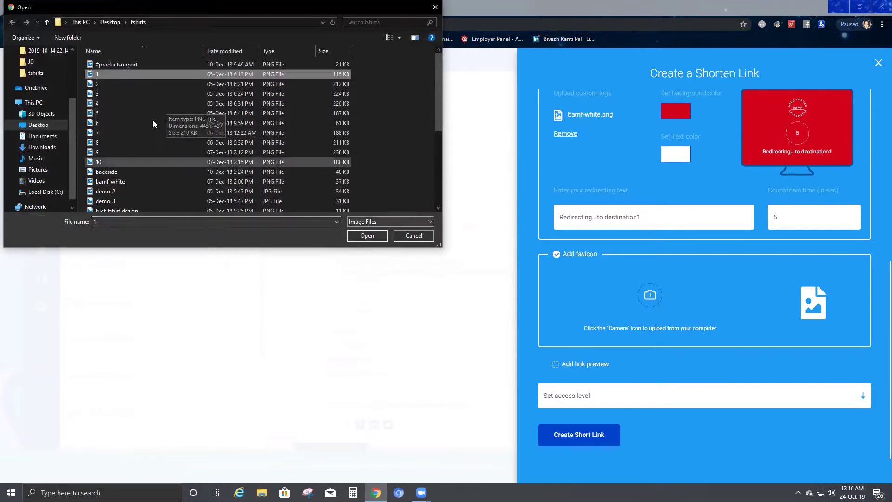
pyautogui.click(360, 237)
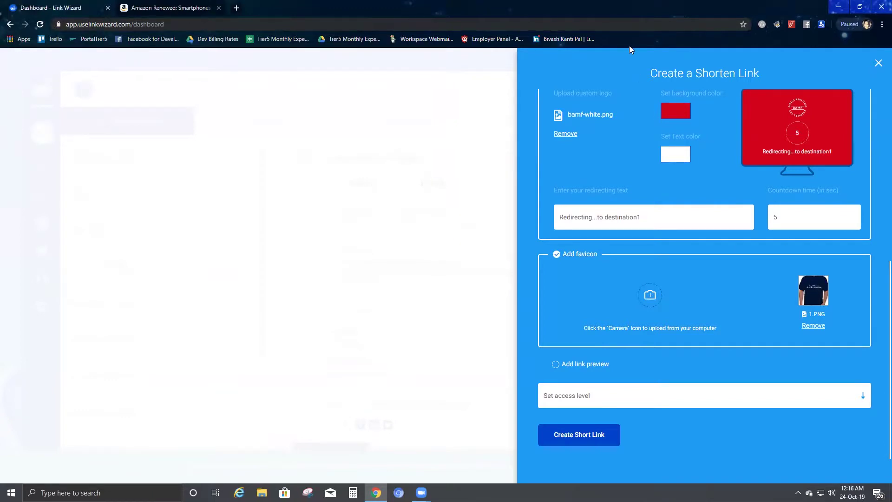
# Enable the link preview with 10.PNG uploaded as the custom preview image, not the original.
pyautogui.click(556, 365)
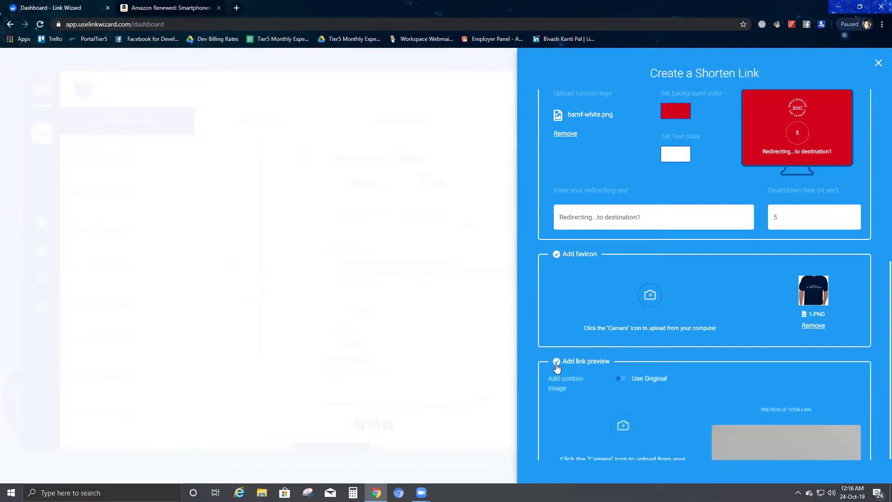
pyautogui.scroll(-2, 575, 365)
pyautogui.scroll(-1, 575, 365)
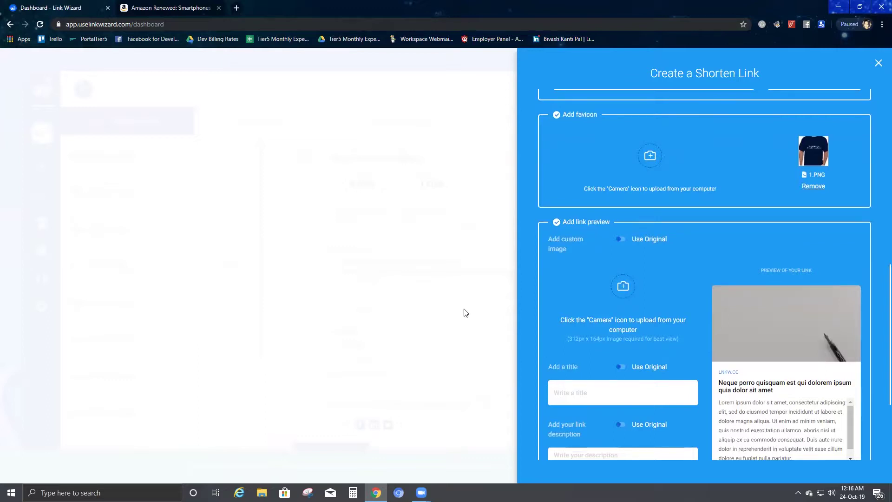
pyautogui.click(621, 240)
pyautogui.scroll(-2, 661, 328)
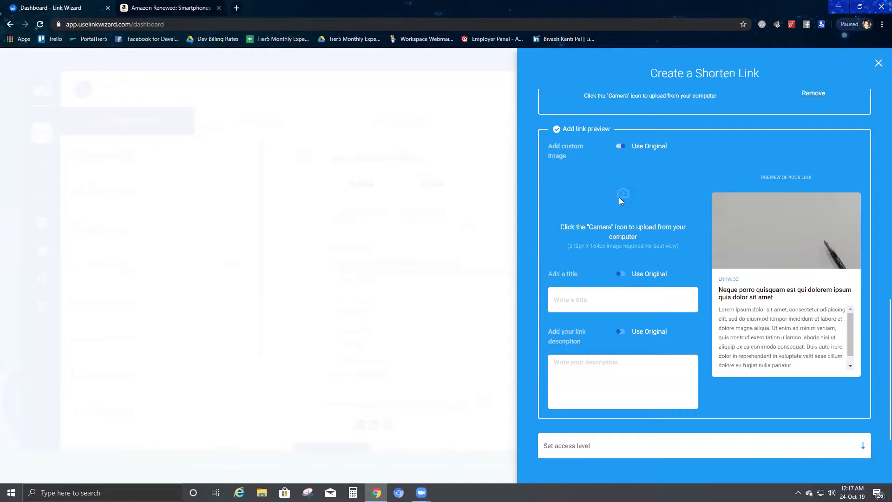
pyautogui.click(621, 146)
pyautogui.click(622, 194)
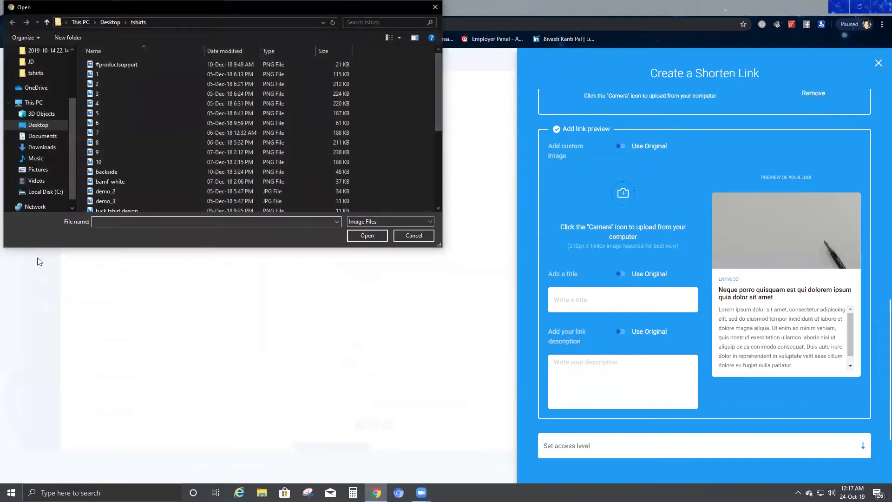
pyautogui.doubleClick(97, 163)
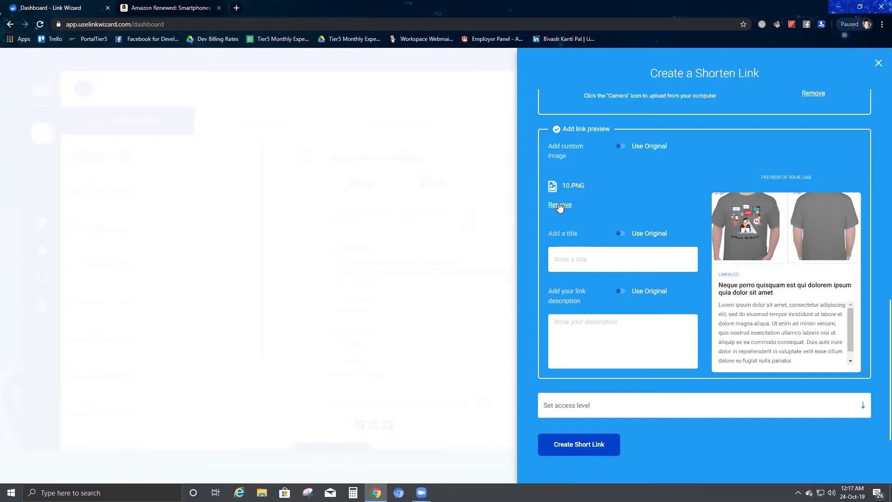
pyautogui.scroll(-1, 560, 207)
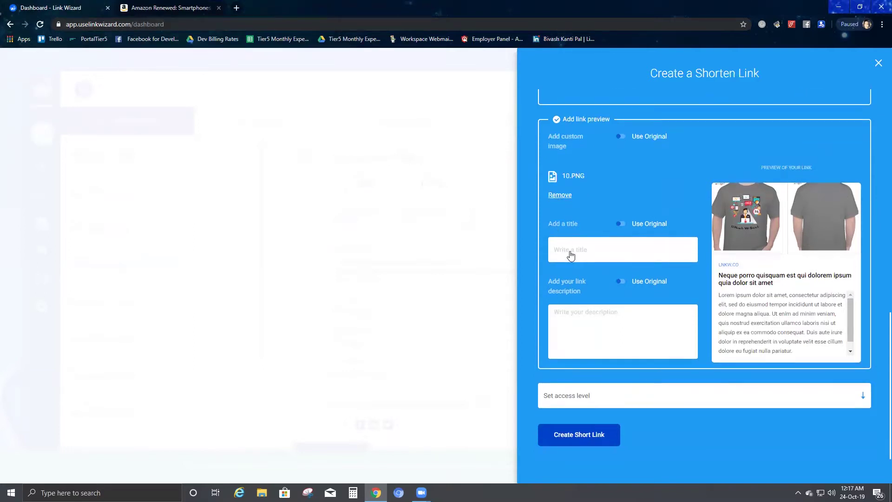
# Enter the preview title 'Brand' and the description 'Shopping Website for my use'.
pyautogui.write('Brand')
pyautogui.press('Tab')
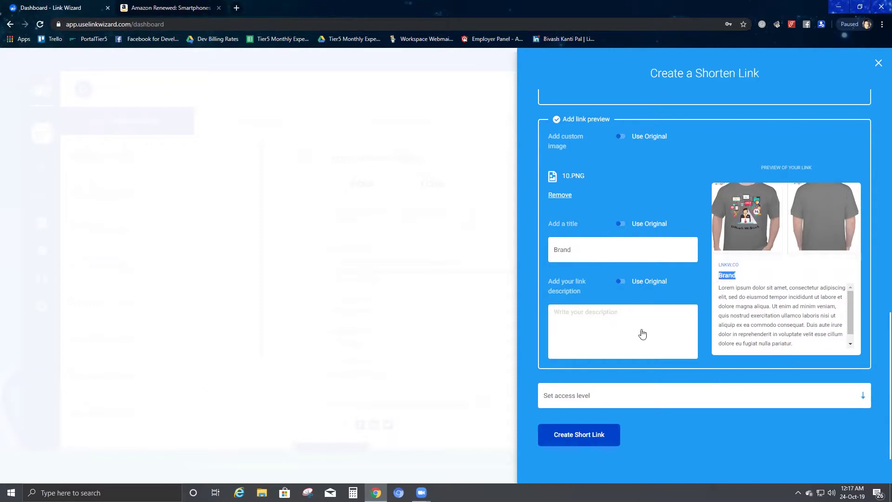
pyautogui.click(601, 333)
pyautogui.write('Shopp')
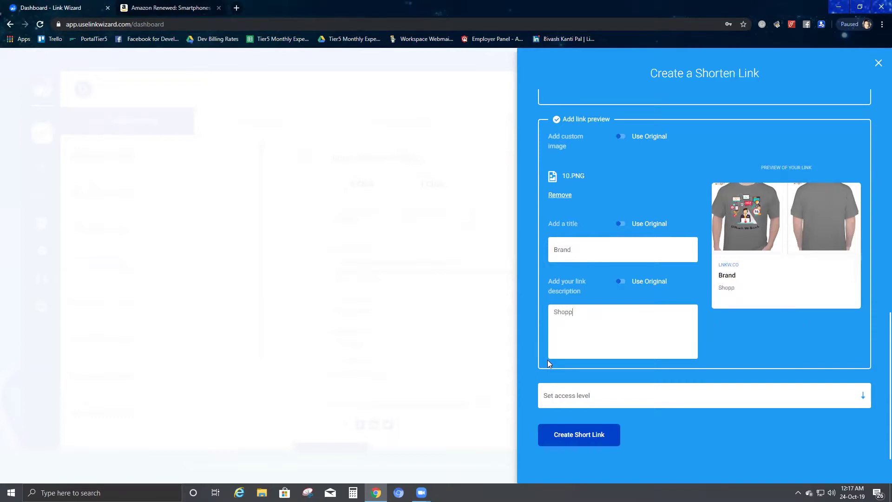
pyautogui.write('ing Website for my use')
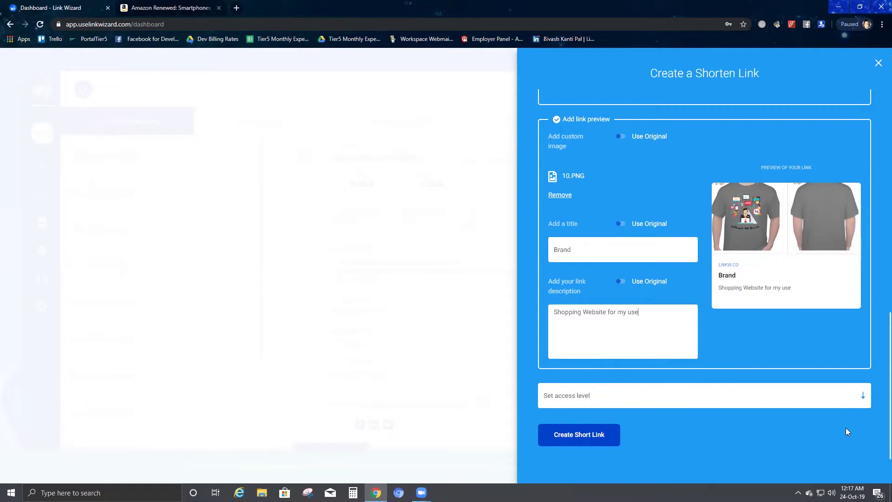
# Add an expiration date of October 31, 2019, keeping the IST - Asia/Kolkata timezone.
pyautogui.click(863, 399)
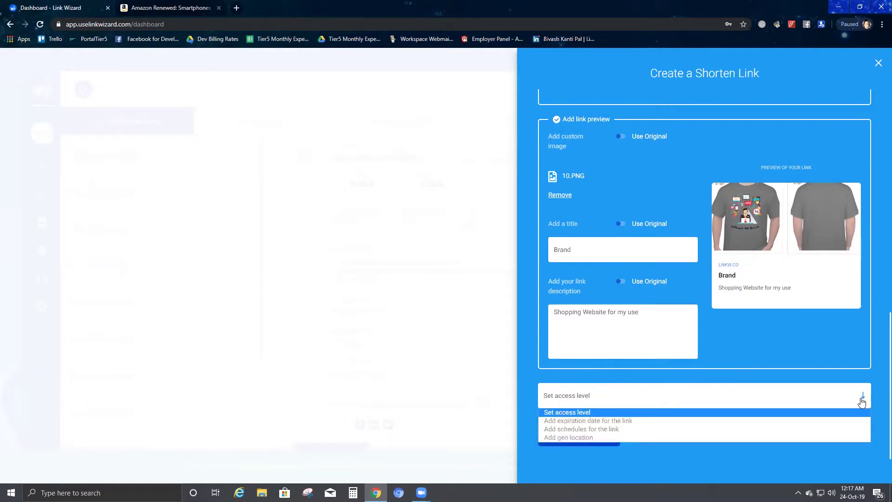
pyautogui.click(796, 421)
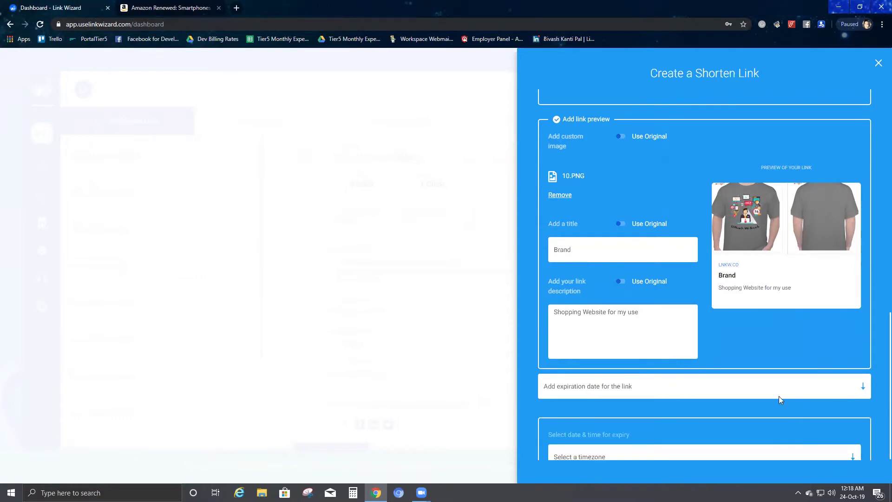
pyautogui.scroll(-2, 776, 392)
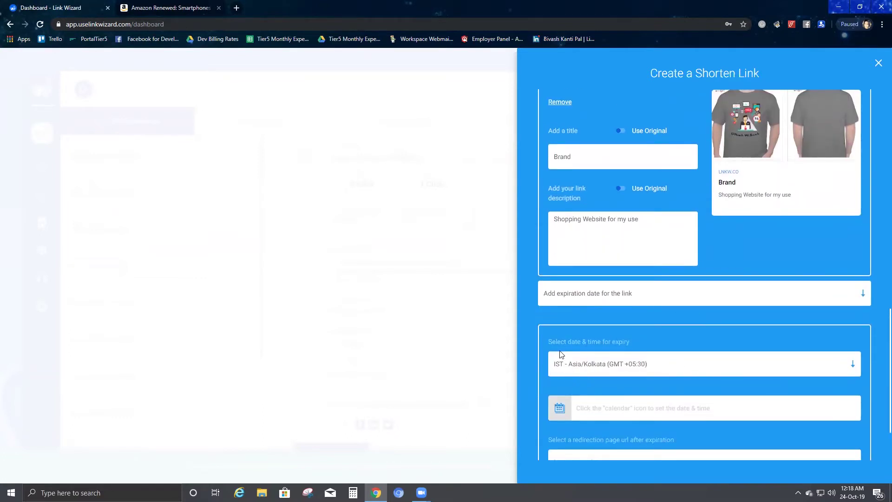
pyautogui.click(853, 366)
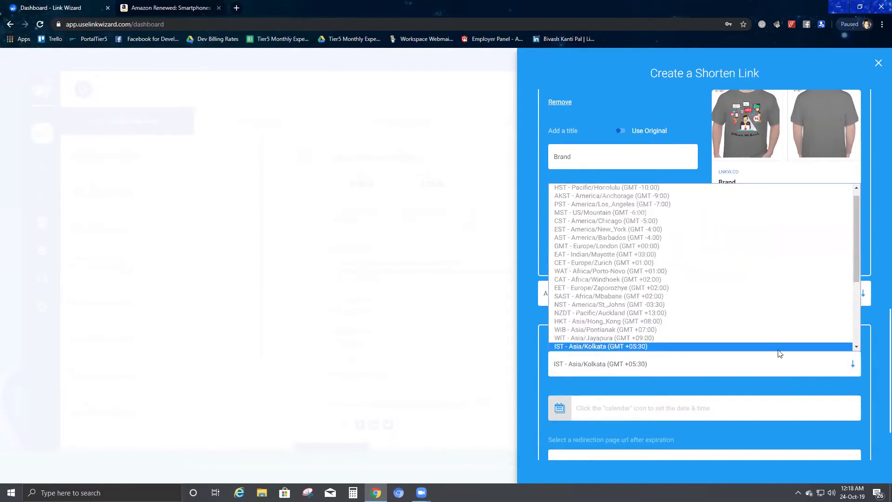
pyautogui.scroll(-1, 779, 346)
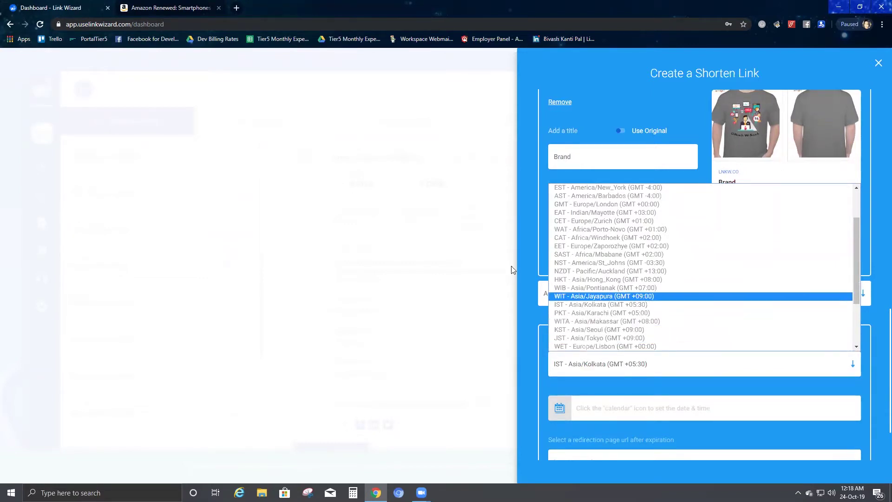
pyautogui.click(17, 211)
pyautogui.scroll(-2, 541, 386)
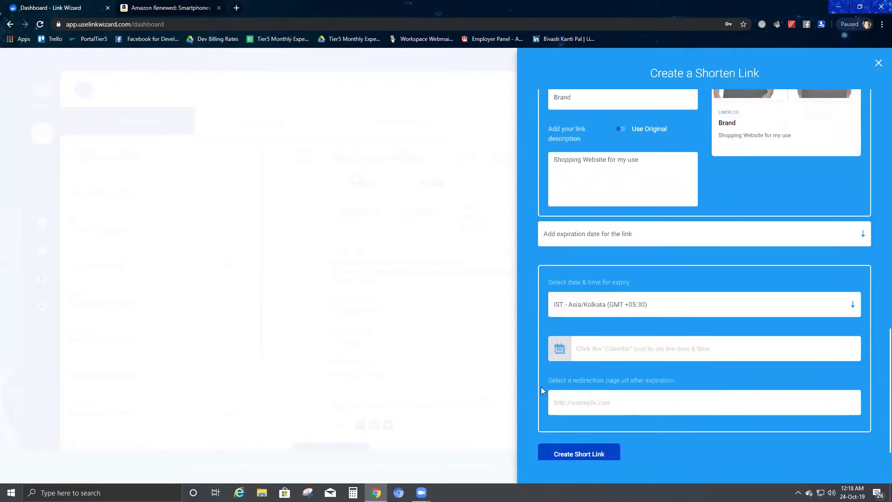
pyautogui.click(561, 331)
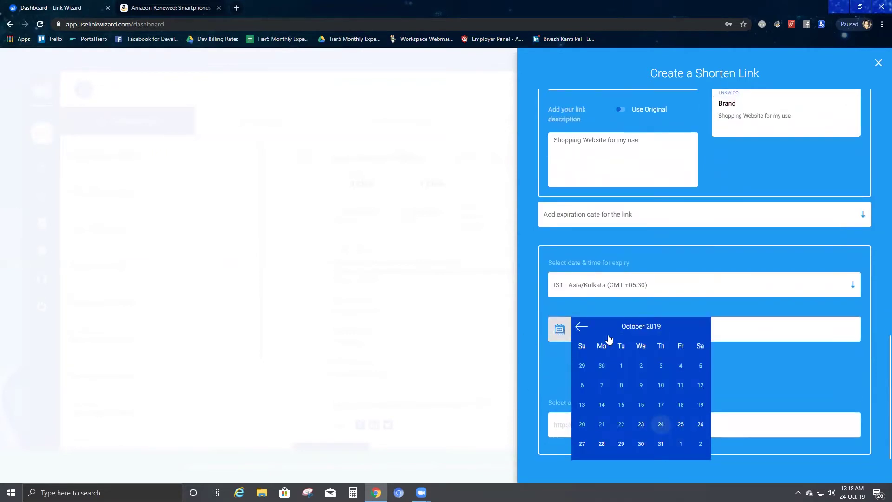
pyautogui.click(661, 443)
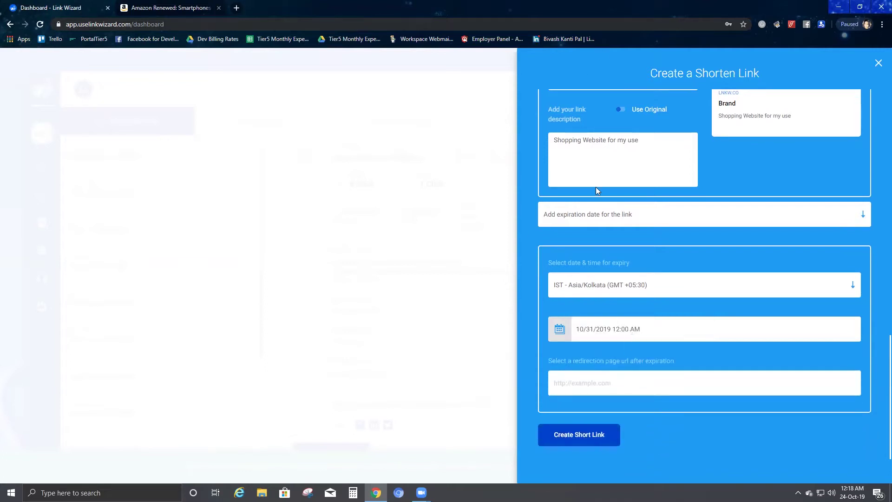
# Set the Amazon URL as the post-expiry redirection URL.
pyautogui.click(585, 387)
pyautogui.hotkey('ctrl', 'v')
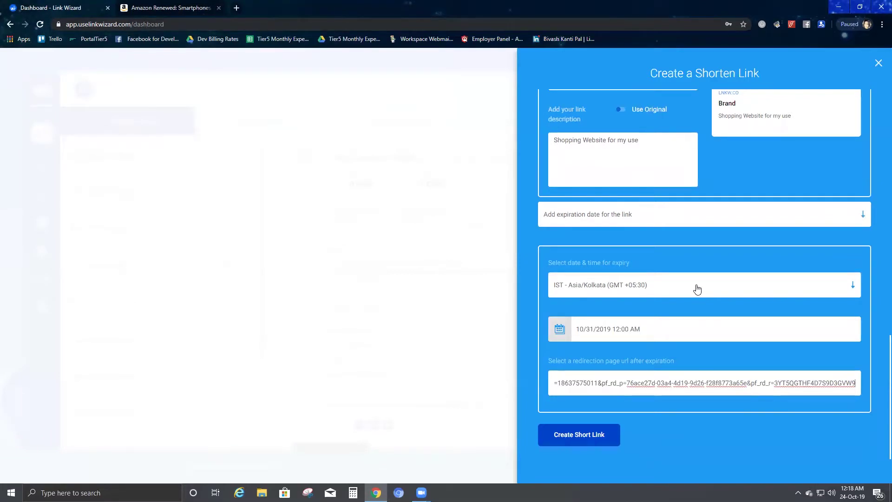
pyautogui.tripleClick(741, 392)
pyautogui.hotkey('ctrl', 'c')
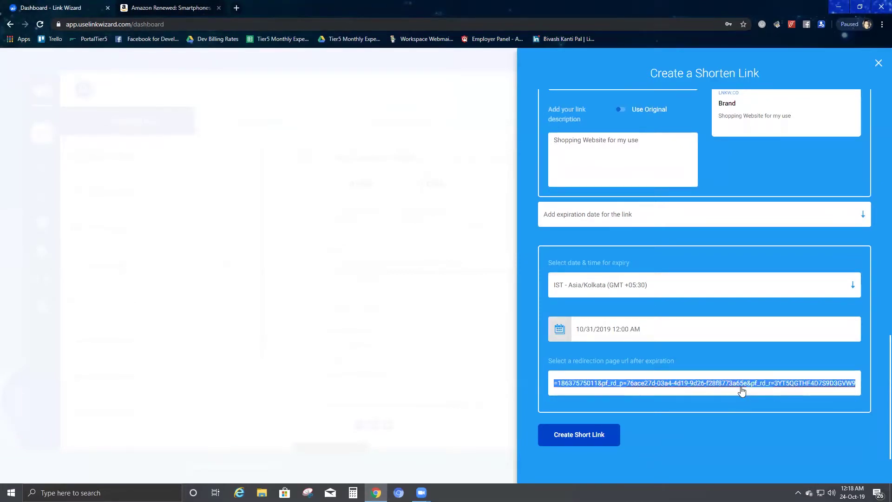
pyautogui.press('BackSpace')
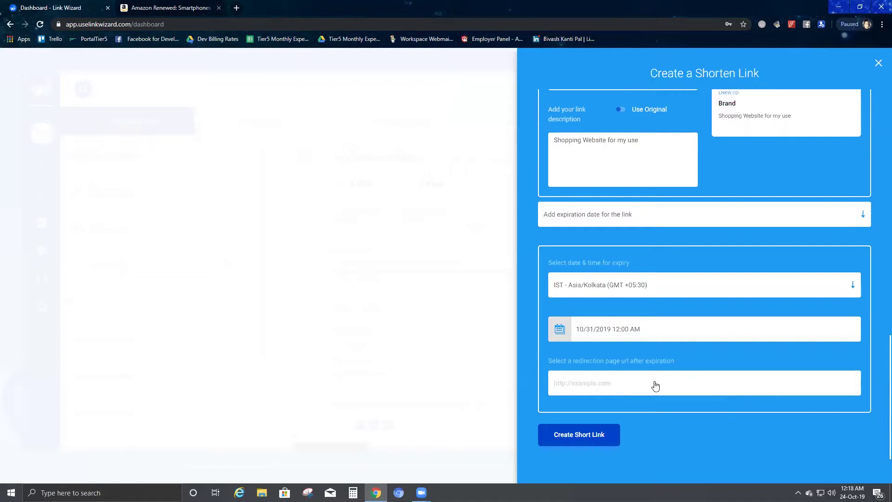
pyautogui.hotkey('ctrl', 'v')
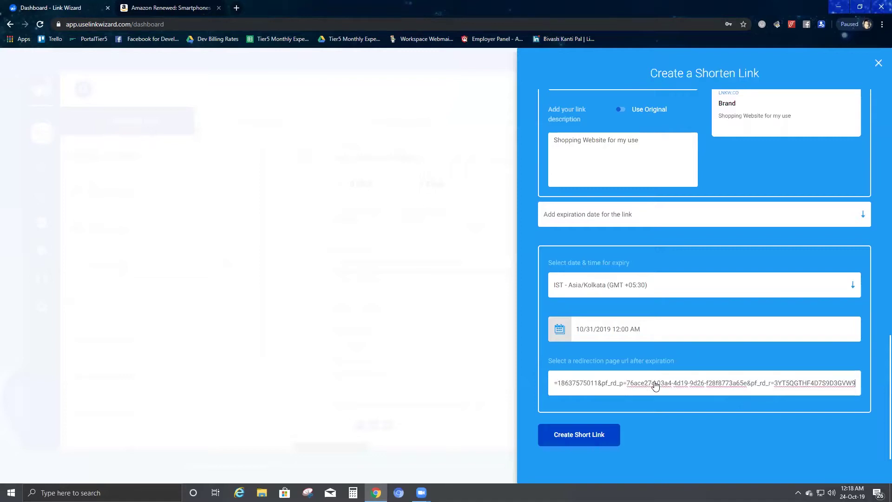
# Create the short link and review lnkw.co/0D2R3W at the top of the Shorten Links list.
pyautogui.click(587, 437)
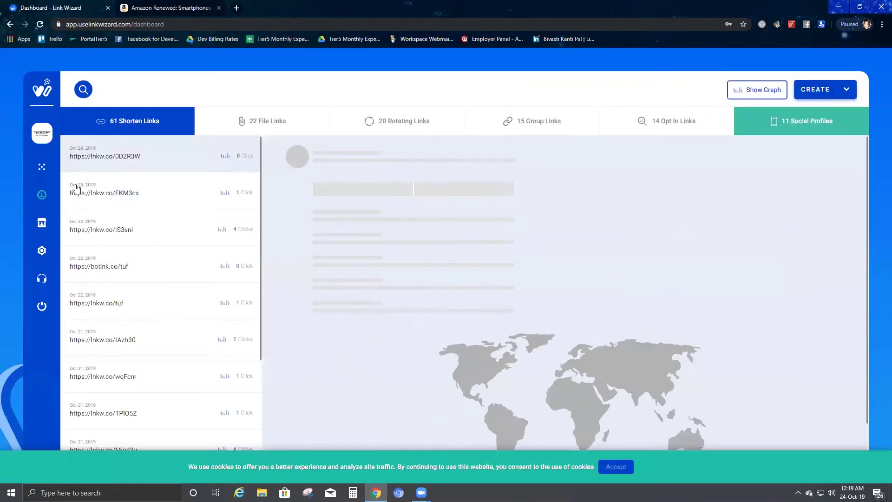
pyautogui.click(133, 126)
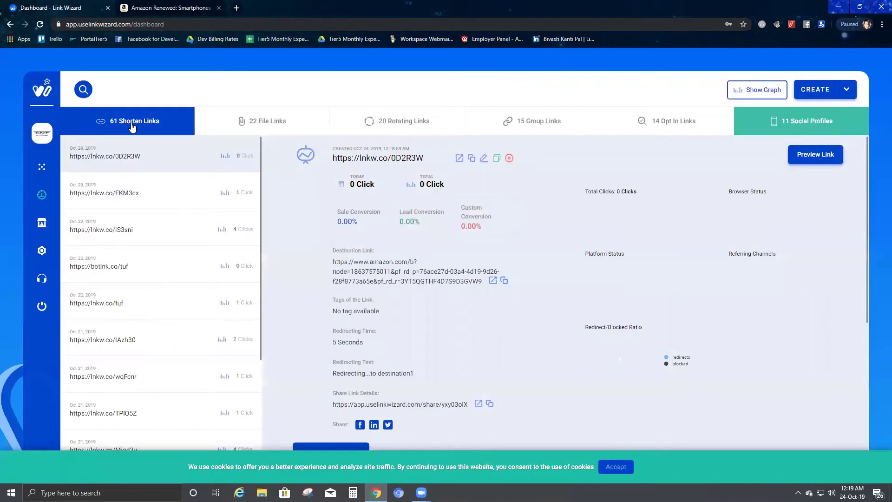
pyautogui.moveTo(427, 159); pyautogui.dragTo(327, 169)
pyautogui.click(328, 169)
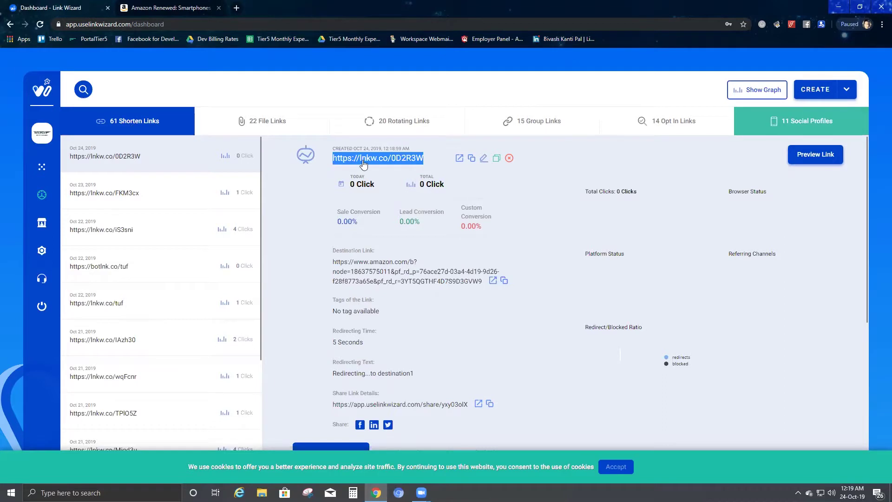
pyautogui.moveTo(451, 148); pyautogui.dragTo(454, 164)
pyautogui.click(448, 141)
pyautogui.click(469, 133)
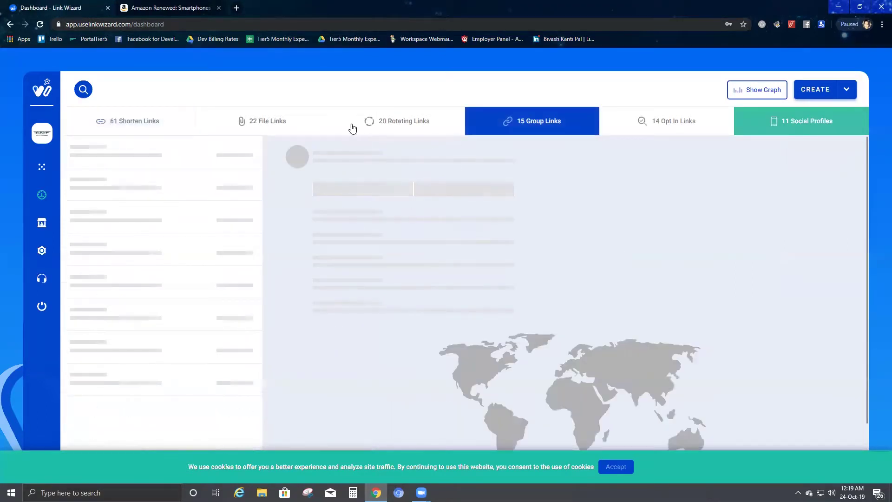
pyautogui.click(140, 122)
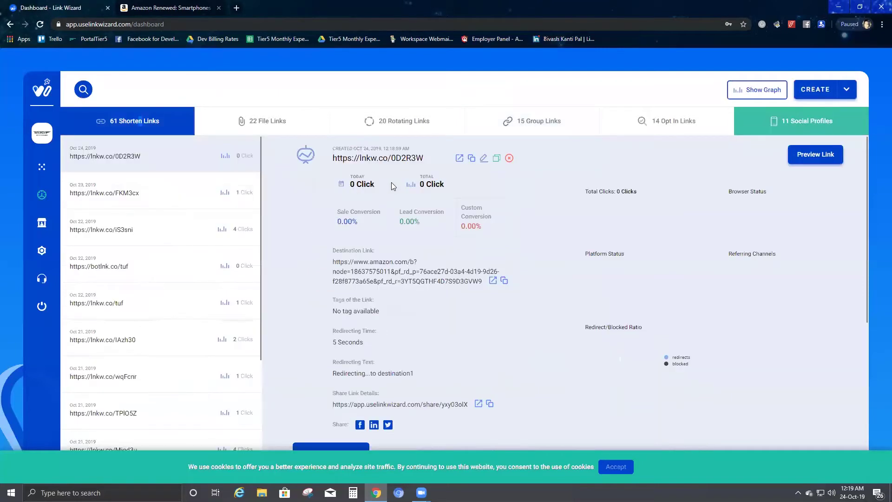
pyautogui.moveTo(530, 170); pyautogui.dragTo(492, 170)
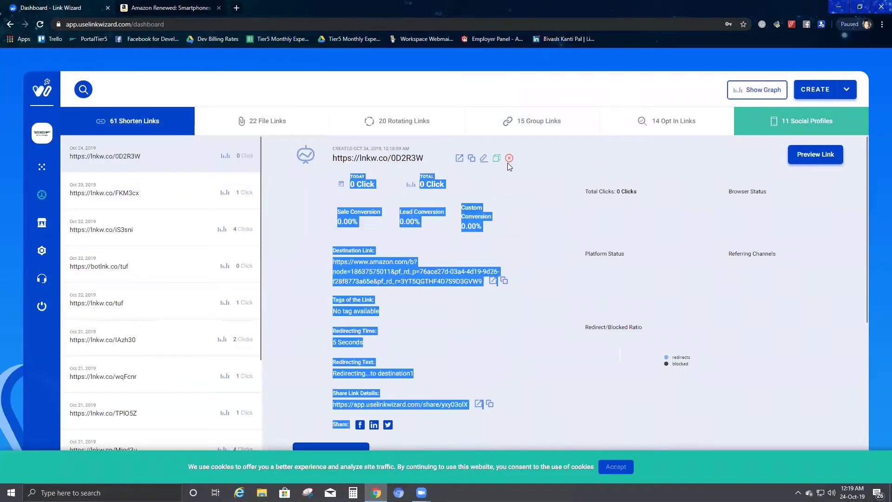
pyautogui.click(510, 167)
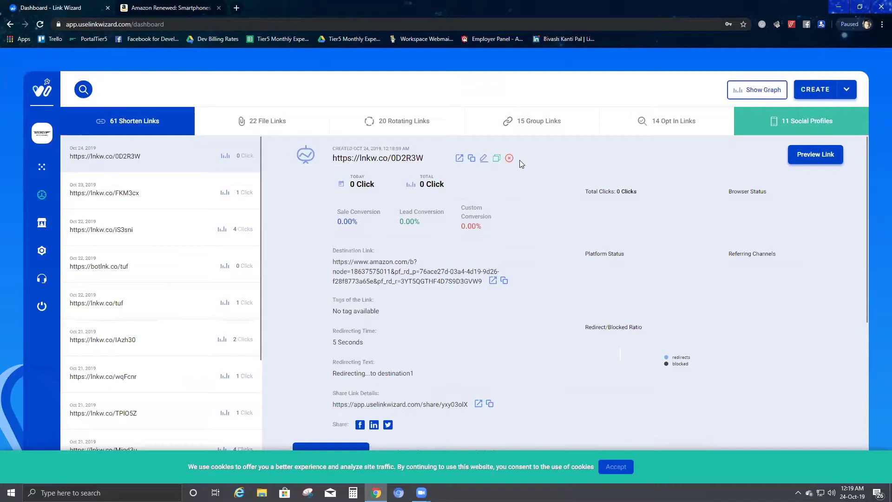
pyautogui.click(460, 159)
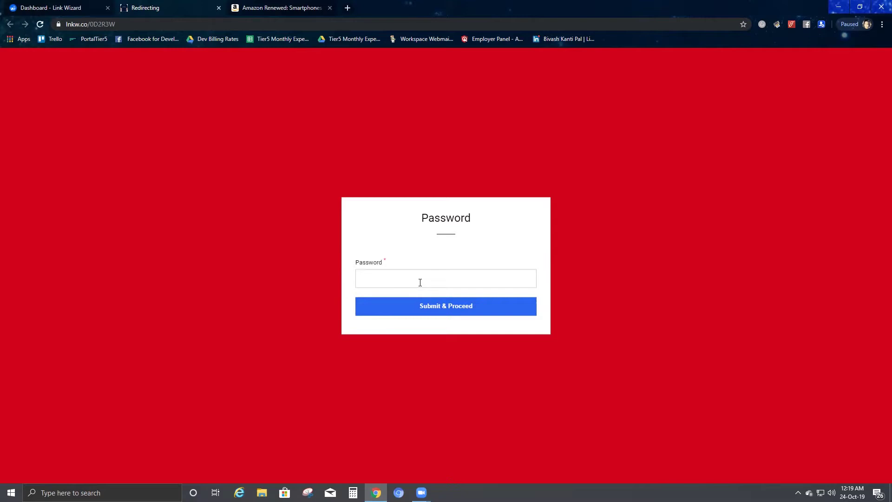
pyautogui.write('******')
pyautogui.click(464, 306)
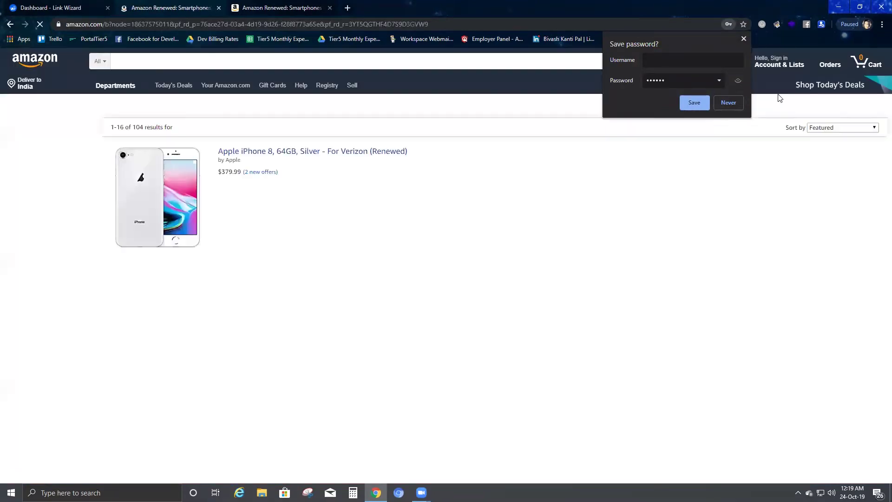
pyautogui.click(728, 102)
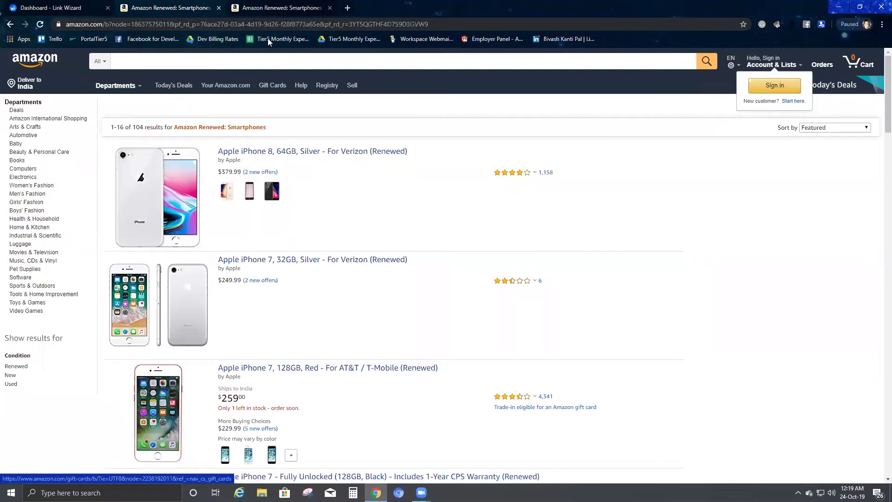
pyautogui.click(219, 8)
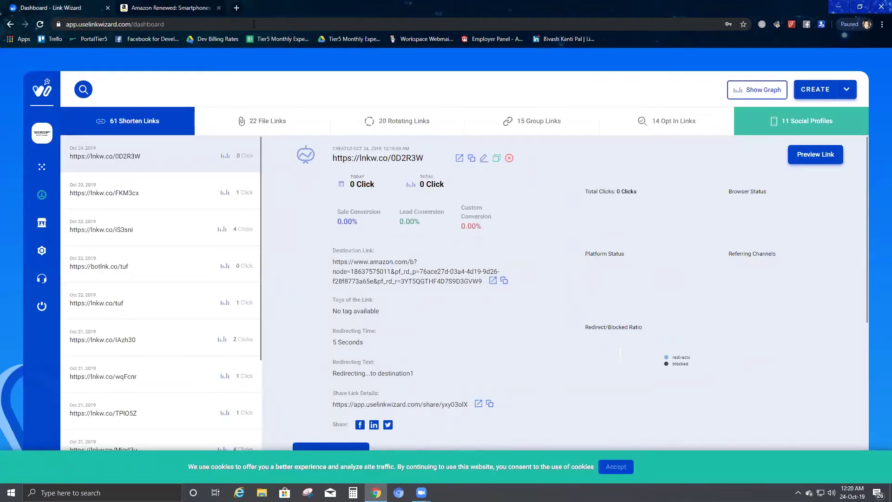
# Visit lnkw.co/0D2R3W in a new tab, unlock it with the link password, then return to the dashboard.
pyautogui.click(236, 8)
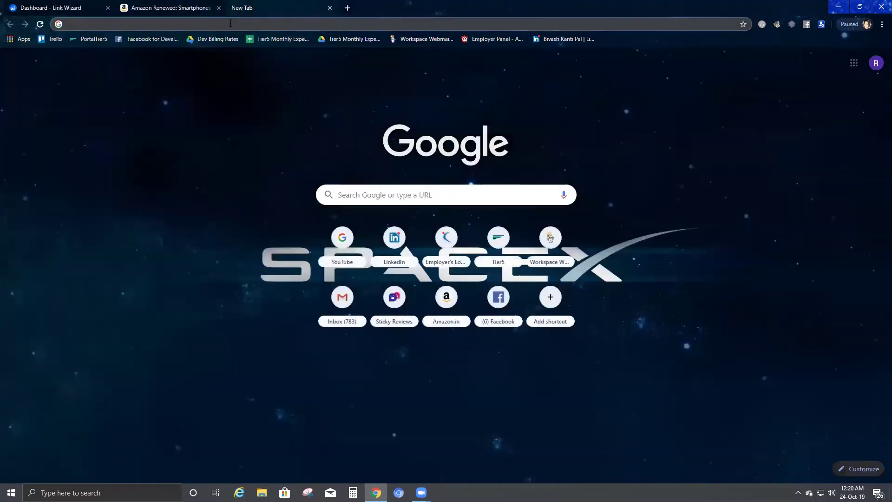
pyautogui.hotkey('ctrl', 'v')
pyautogui.press('Return')
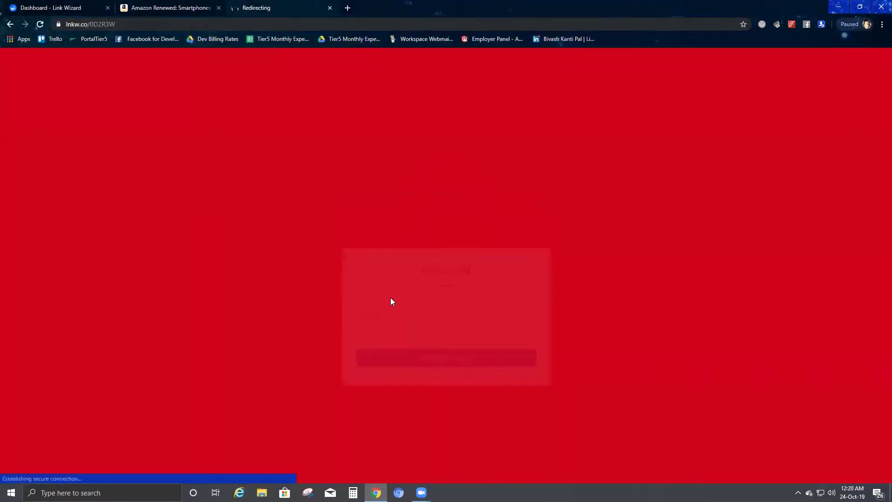
pyautogui.write('******')
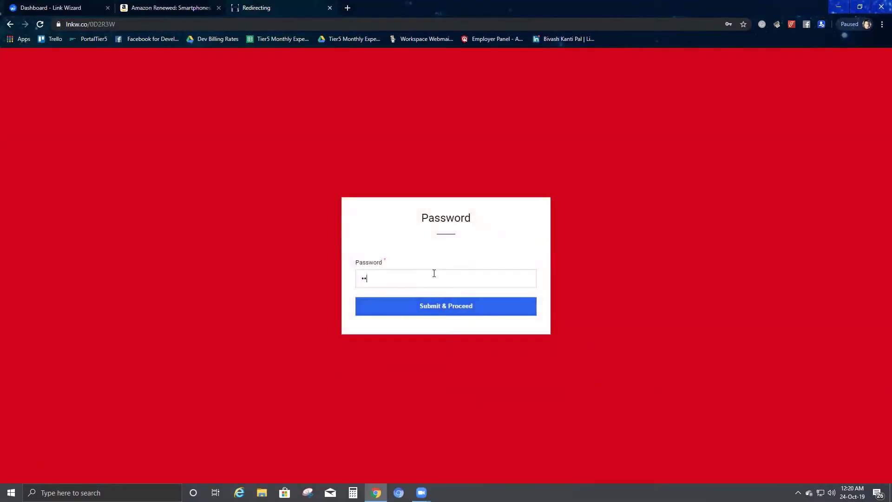
pyautogui.press('Return')
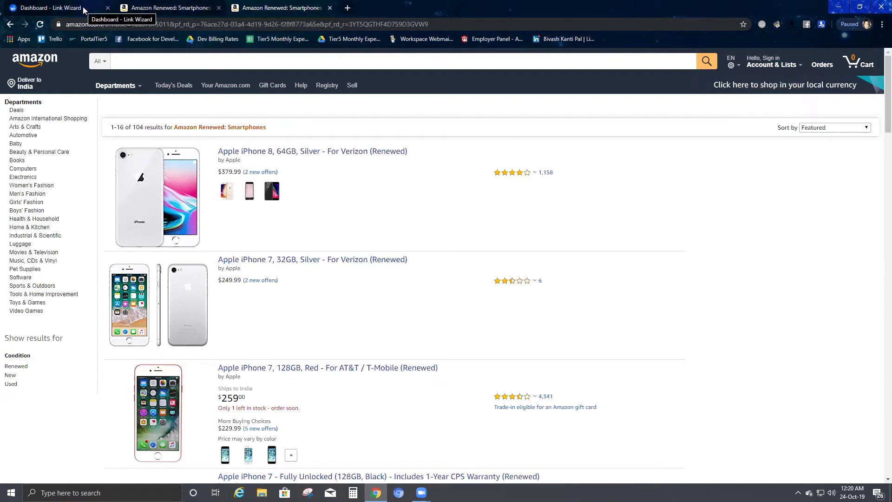
pyautogui.click(98, 6)
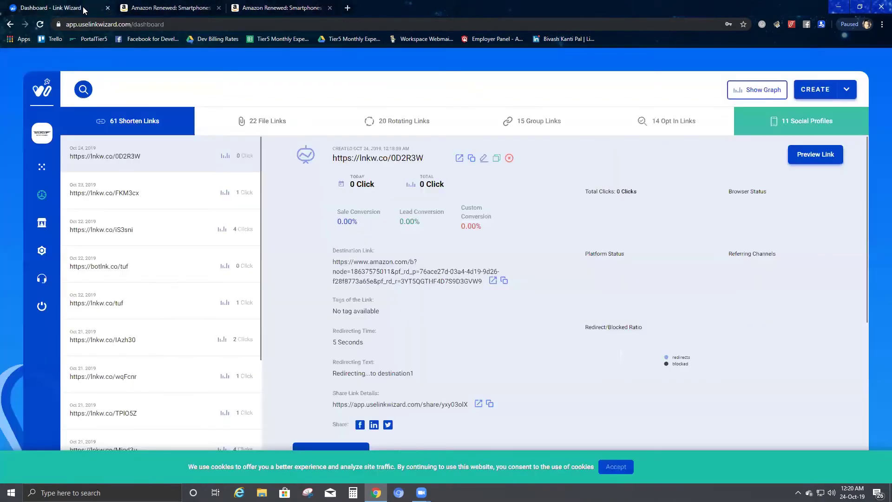
pyautogui.click(484, 159)
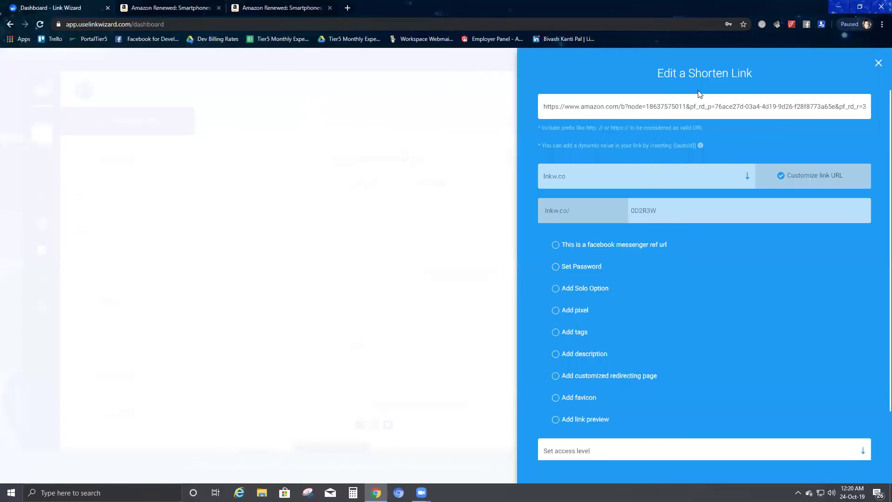
pyautogui.click(764, 104)
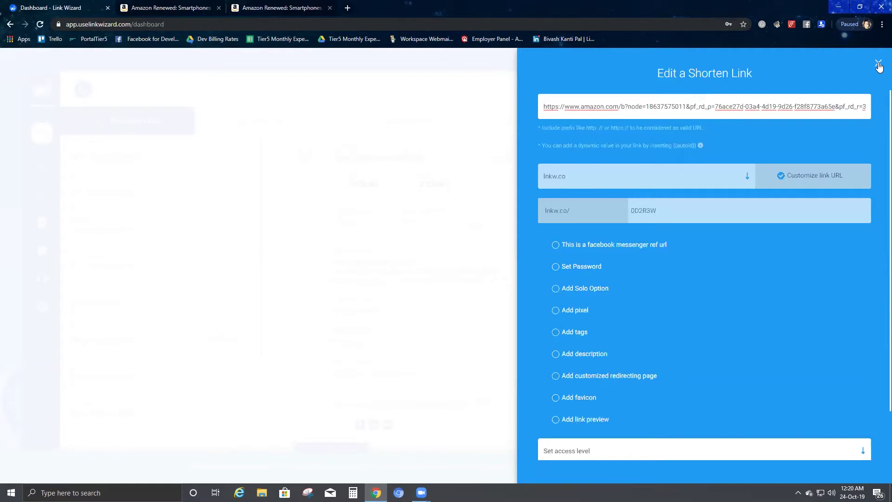
pyautogui.click(878, 65)
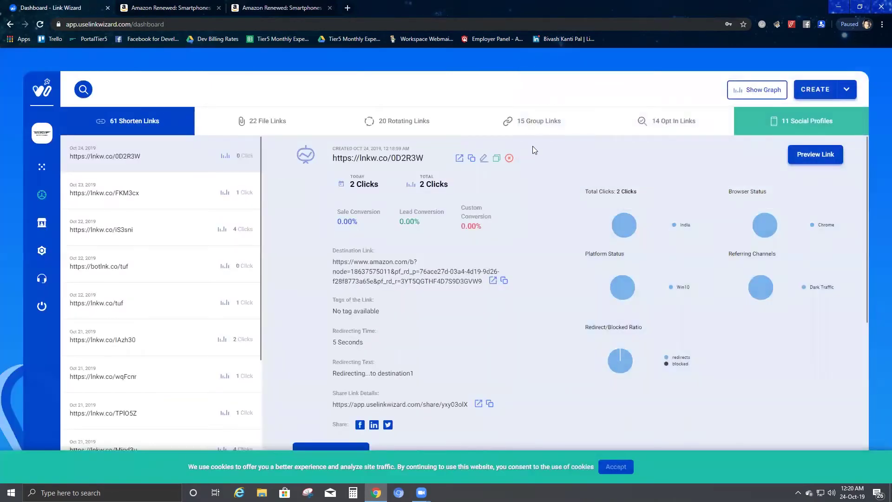
# Clone the 0D2R3W link and copy the new lnkw.co/gUFuUj short URL.
pyautogui.click(496, 159)
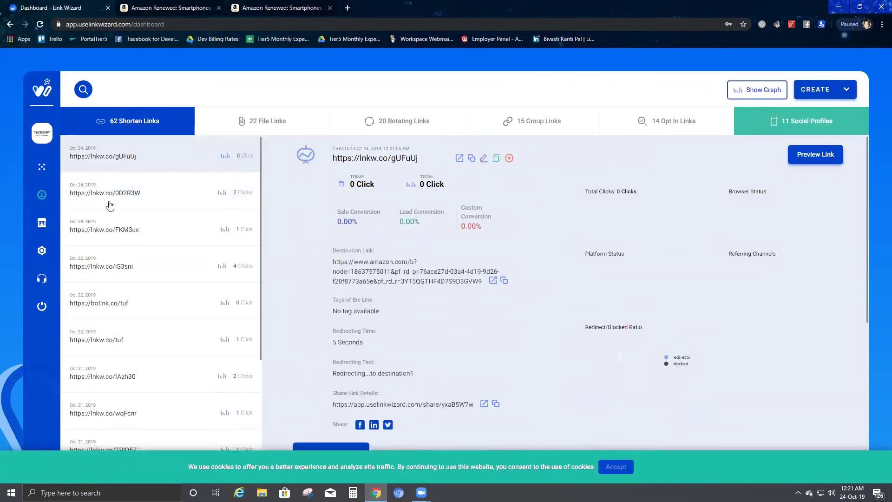
pyautogui.click(147, 191)
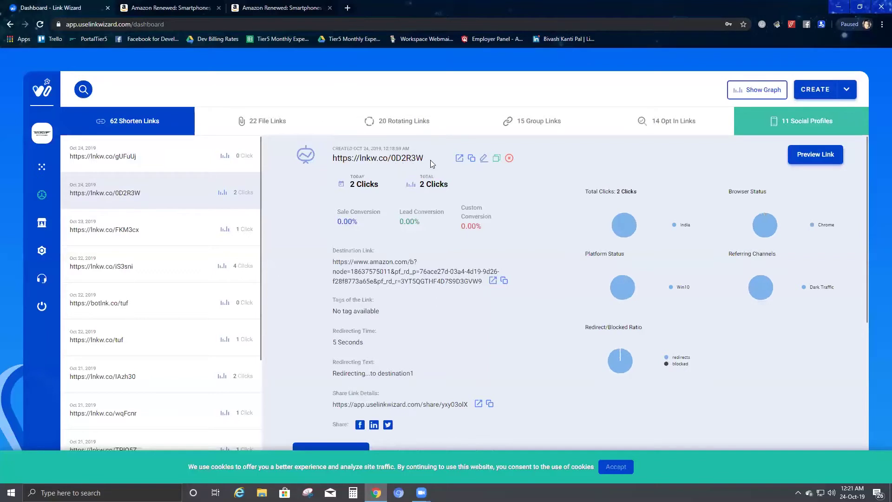
pyautogui.moveTo(425, 159); pyautogui.dragTo(326, 164)
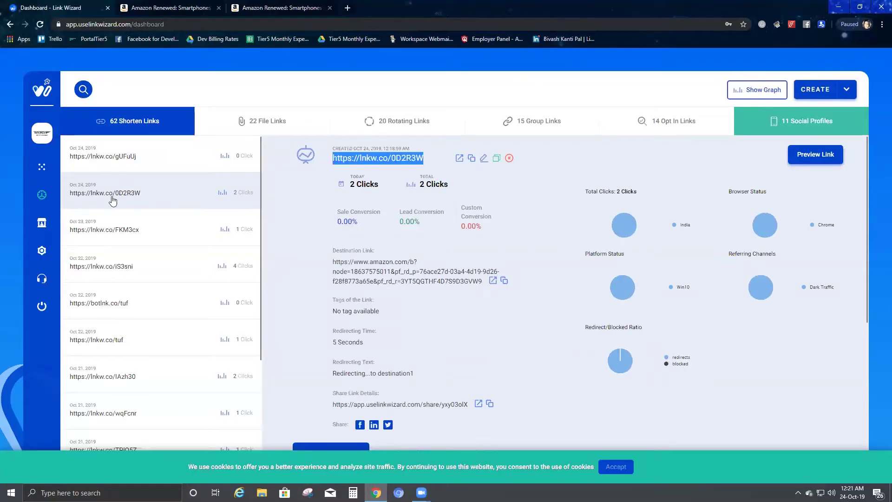
pyautogui.click(116, 165)
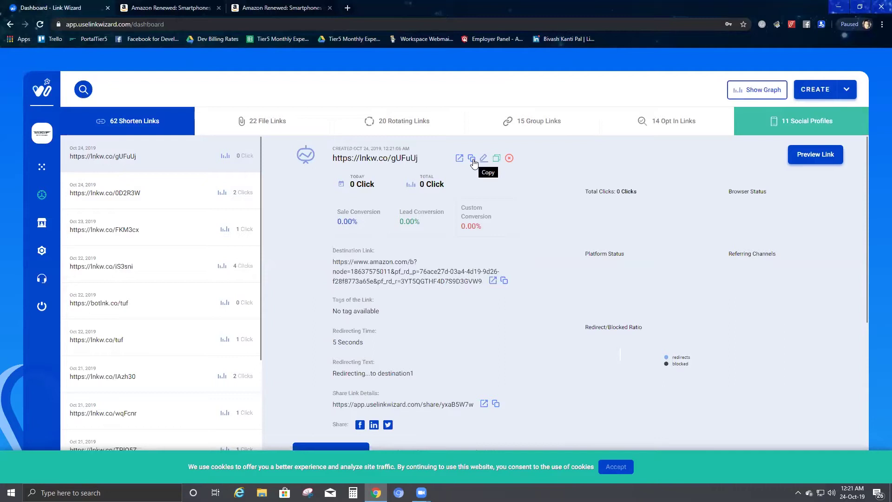
pyautogui.click(347, 8)
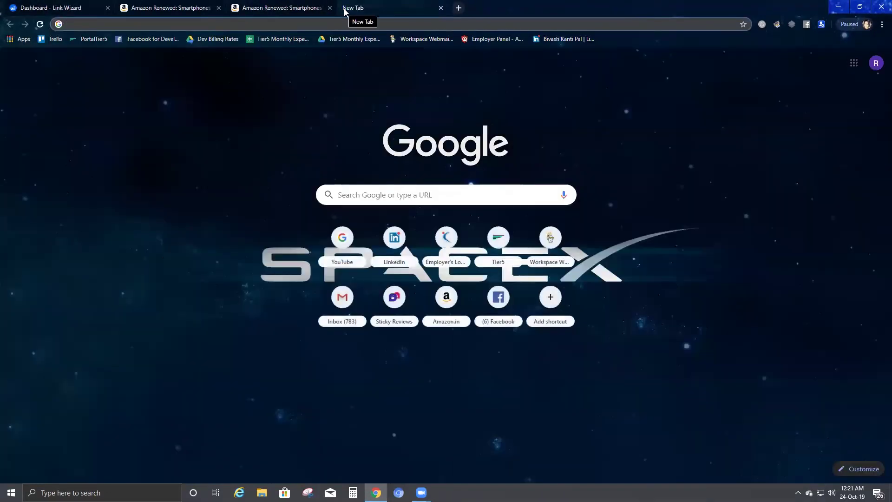
# Visit lnkw.co/gUFuUj, unlock it with the password to reach Amazon Renewed Smartphones, then close the tab.
pyautogui.hotkey('ctrl', 'v')
pyautogui.press('Return')
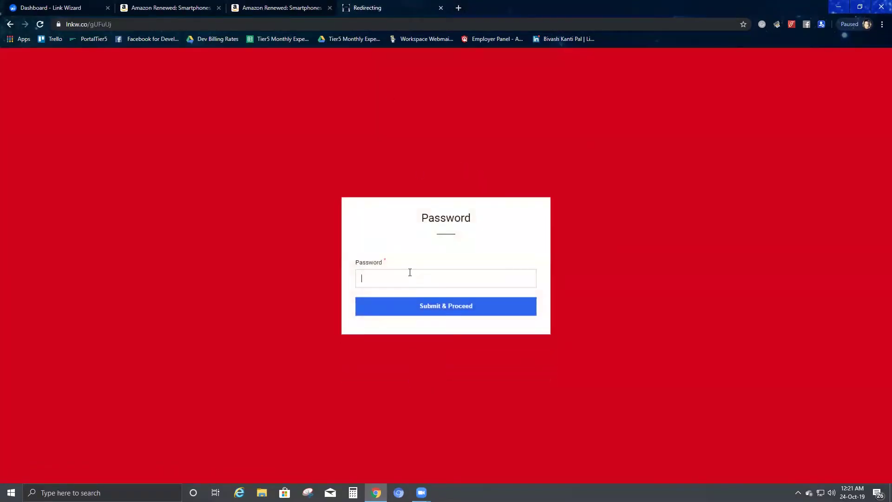
pyautogui.write('••••••')
pyautogui.press('Return')
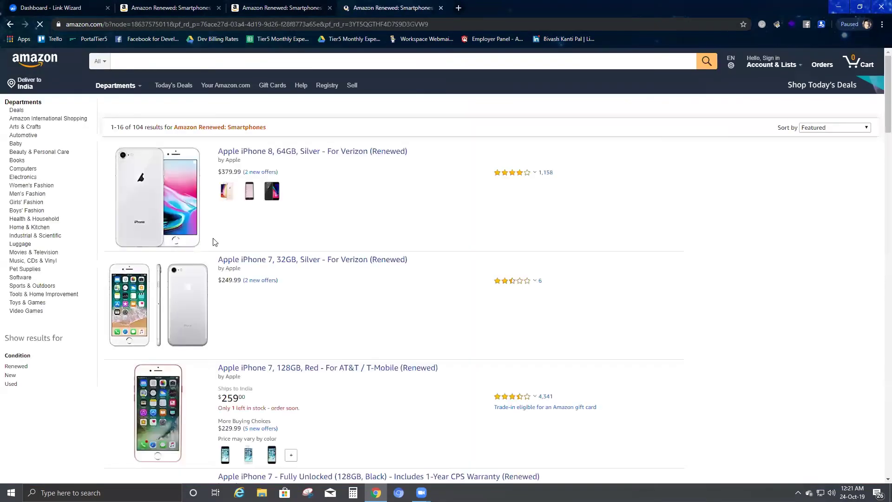
pyautogui.click(441, 8)
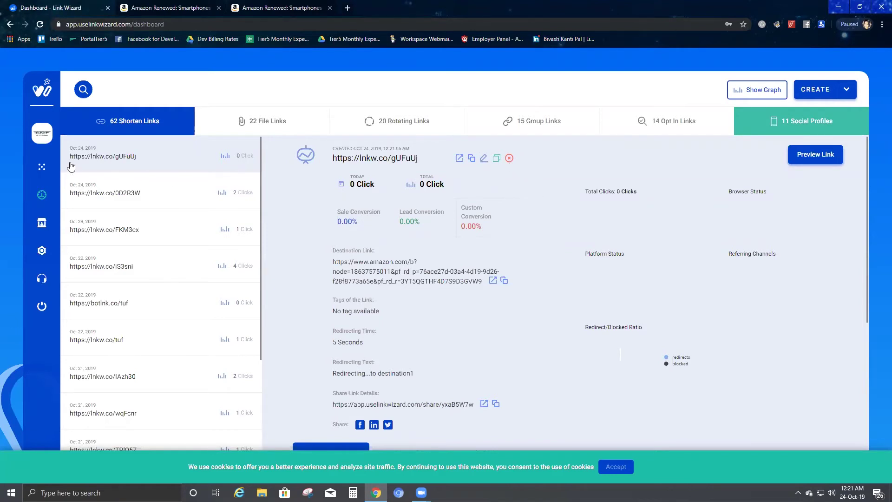
# Delete the cloned gUFuUj link and check 0D2R3W's today and total click counts.
pyautogui.click(510, 159)
pyautogui.click(498, 289)
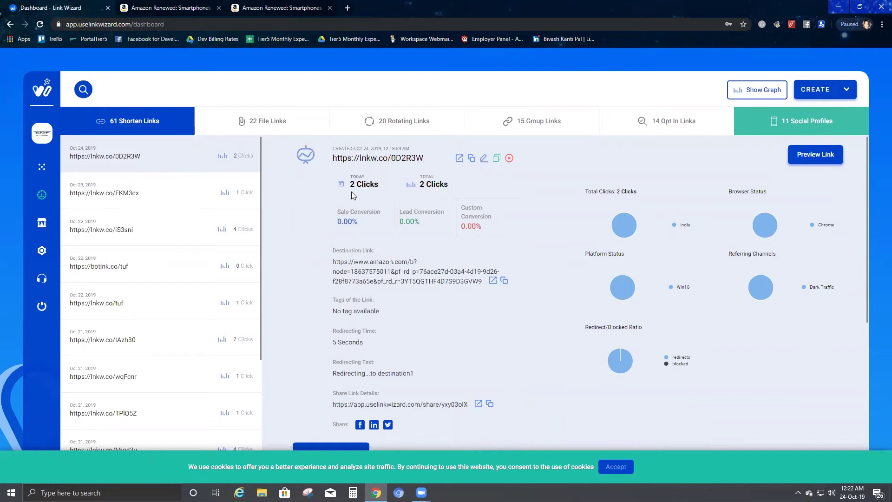
pyautogui.moveTo(351, 191); pyautogui.dragTo(362, 185)
pyautogui.moveTo(455, 185); pyautogui.dragTo(421, 181)
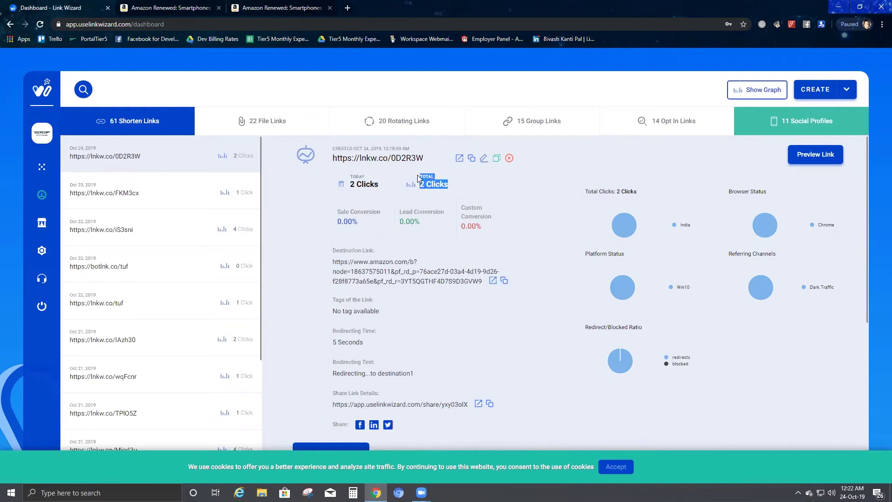
pyautogui.click(549, 184)
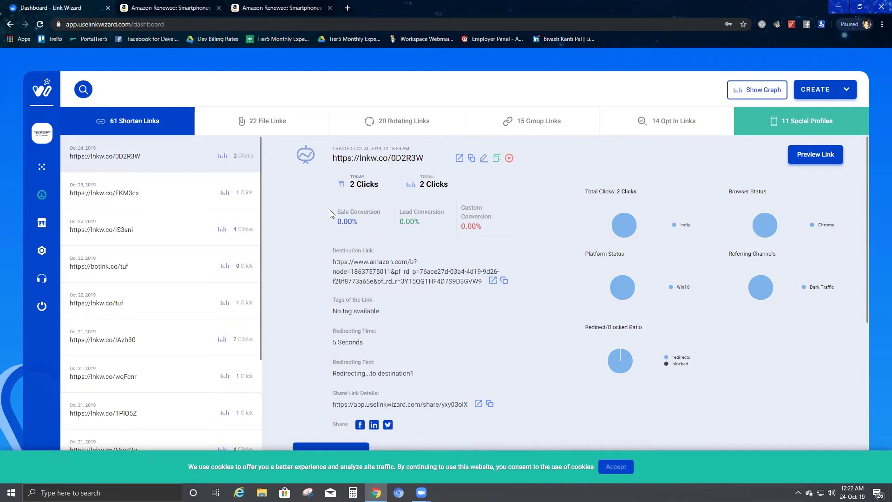
# Review 0D2R3W's sale, lead and custom conversion rates.
pyautogui.moveTo(330, 210); pyautogui.dragTo(345, 210)
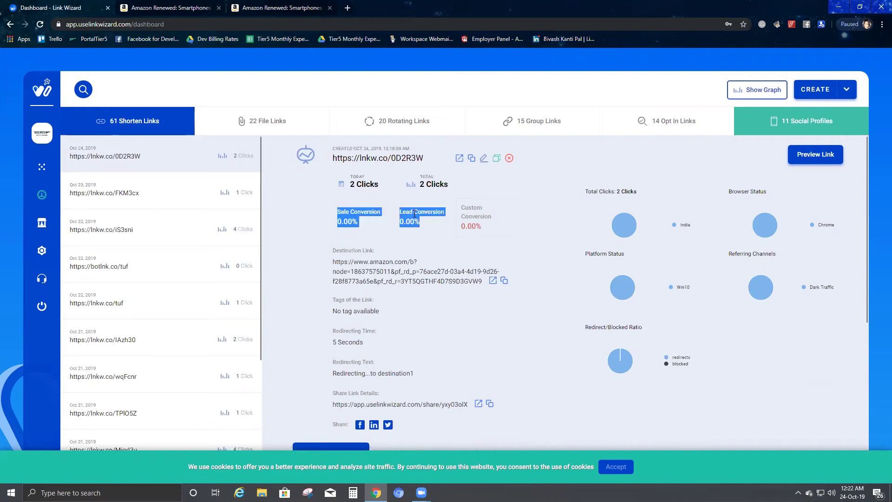
pyautogui.click(437, 222)
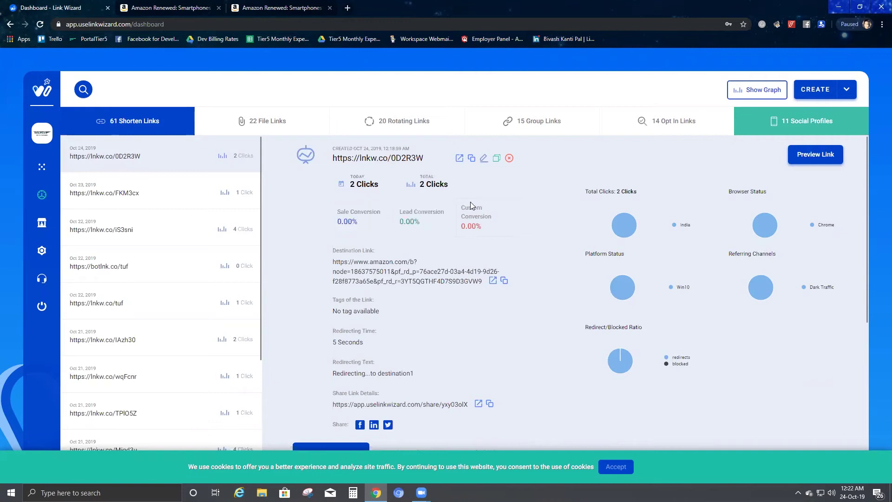
pyautogui.moveTo(491, 233); pyautogui.dragTo(451, 201)
pyautogui.click(460, 200)
pyautogui.moveTo(627, 227)
pyautogui.moveTo(765, 231)
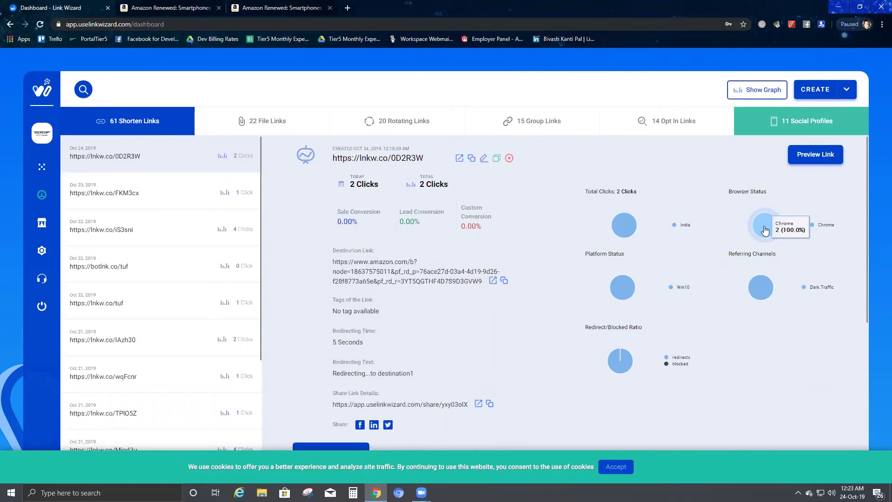
pyautogui.moveTo(624, 292)
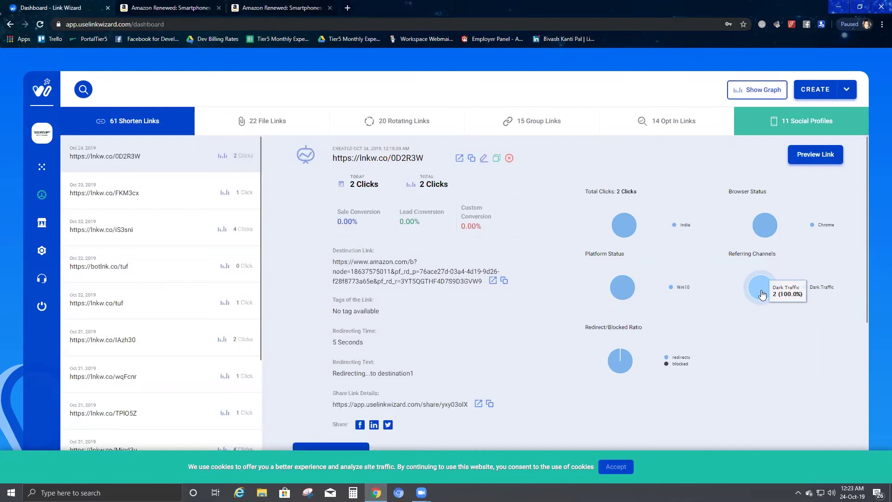
pyautogui.moveTo(627, 361)
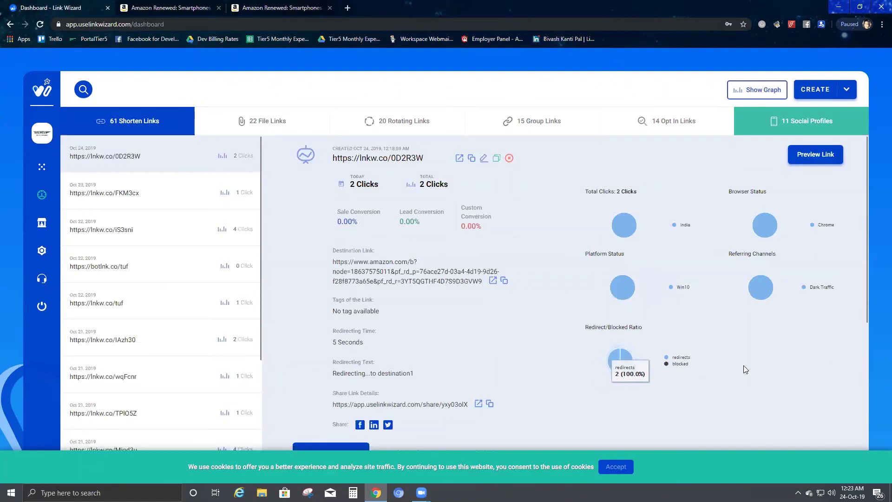
pyautogui.scroll(-1, 745, 369)
# Browse 0D2R3W's Redirected Logs, Blocked Logs and Conversion Status, return to Geo Location, and open CREATE.
pyautogui.scroll(-1, 744, 368)
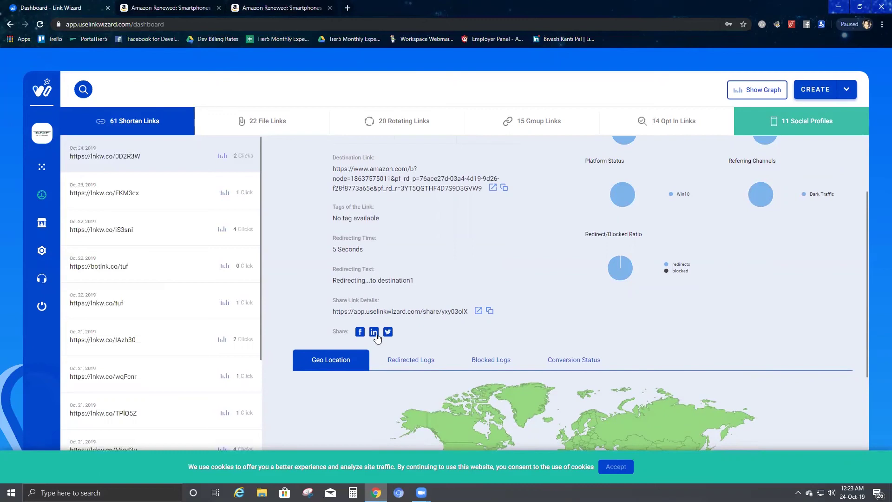
pyautogui.scroll(-2, 477, 256)
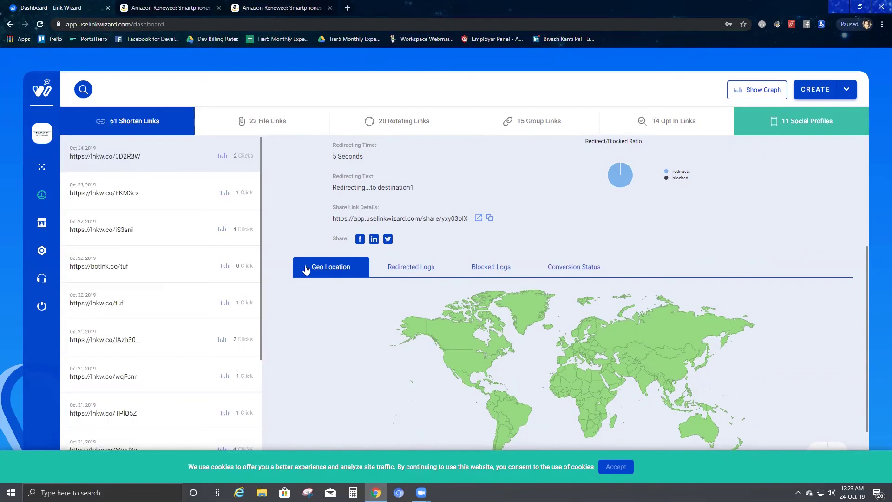
pyautogui.click(411, 270)
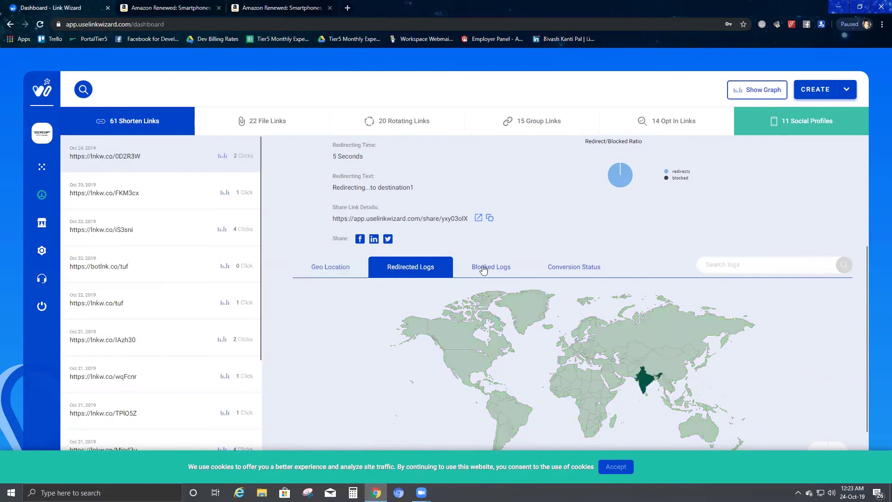
pyautogui.click(493, 269)
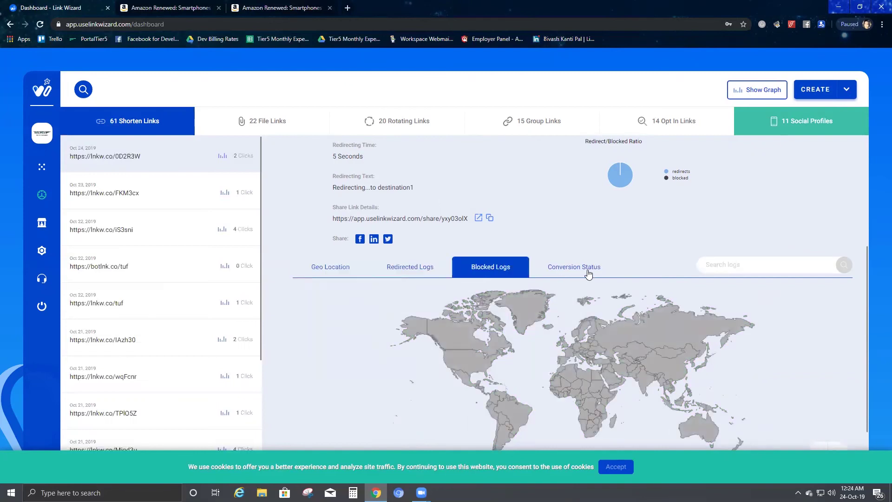
pyautogui.click(588, 270)
pyautogui.click(325, 302)
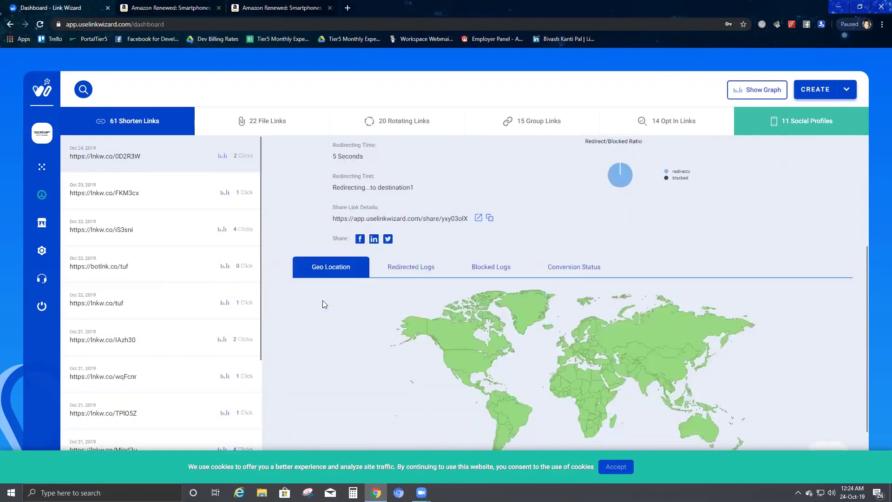
pyautogui.scroll(-1, 346, 300)
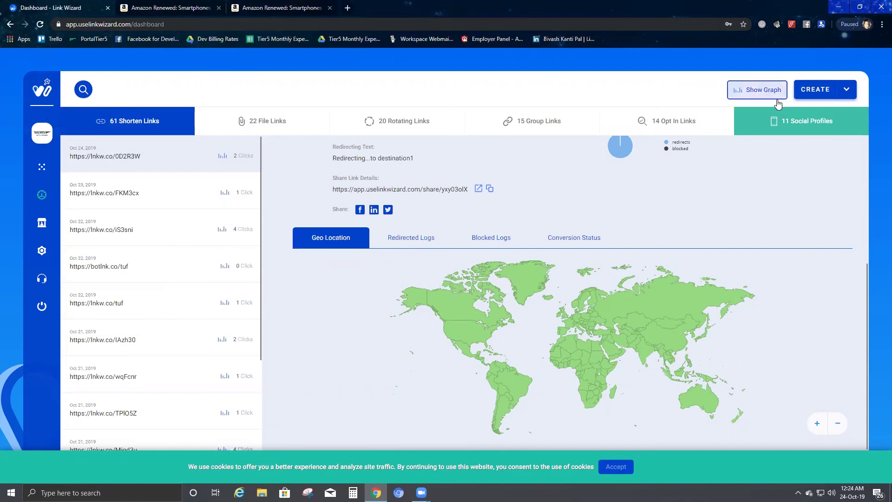
pyautogui.click(846, 92)
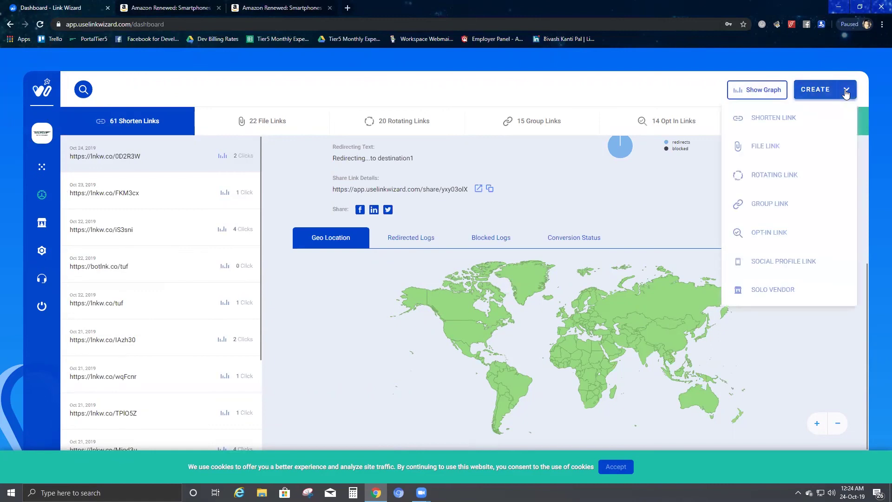